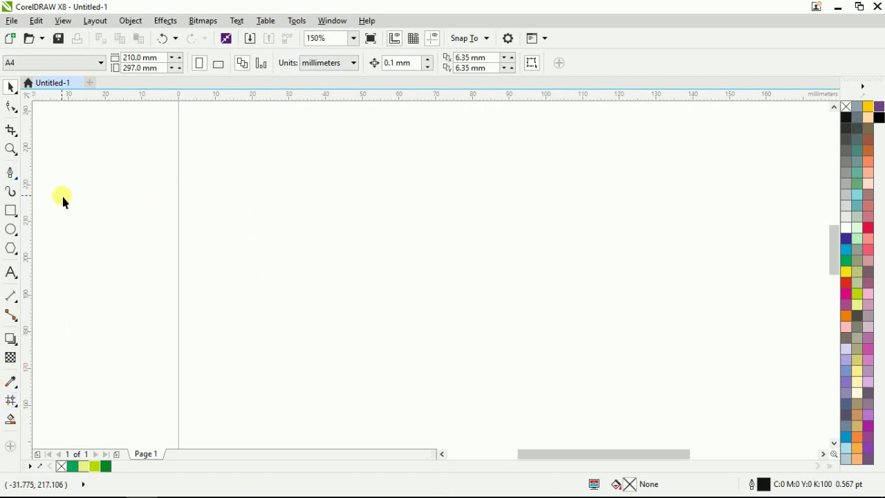
# Draw a closed leaf outline with two curved sides, about 44 mm wide and 26 mm high, using the Pen tool
pyautogui.click(10, 173)
pyautogui.click(334, 324)
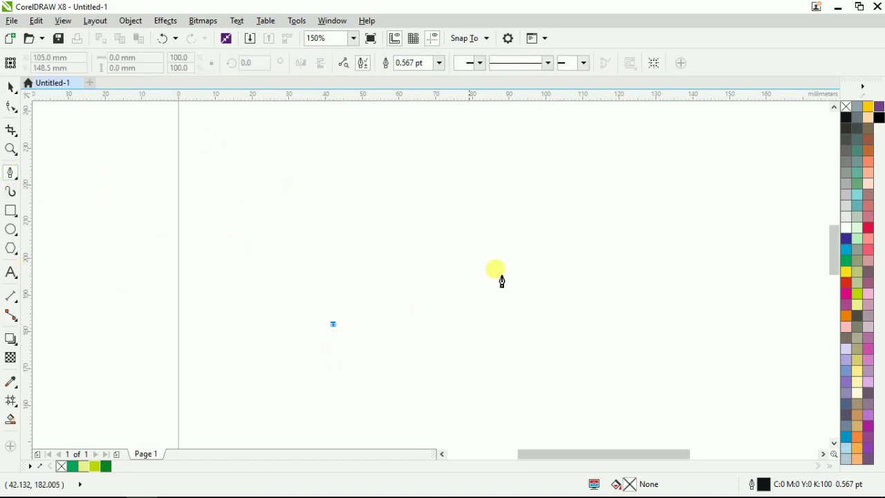
pyautogui.moveTo(494, 246); pyautogui.dragTo(641, 276)
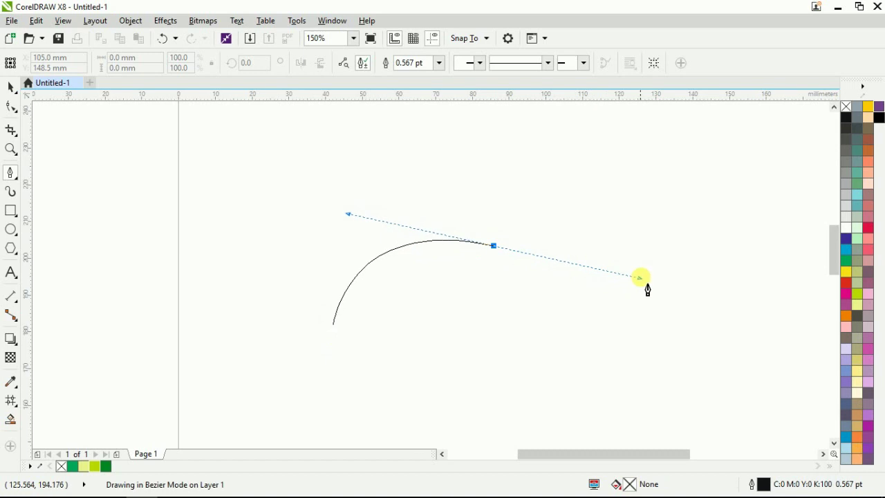
pyautogui.click(494, 246)
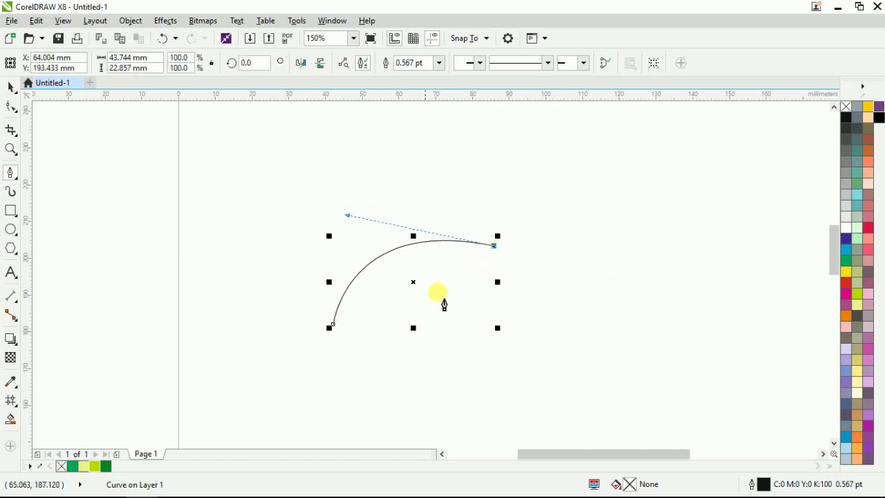
pyautogui.moveTo(333, 325); pyautogui.dragTo(449, 389)
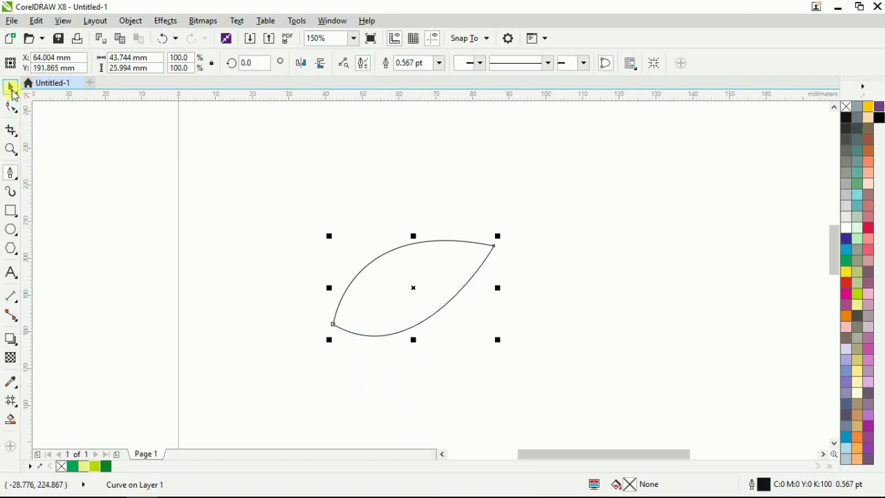
pyautogui.click(54, 285)
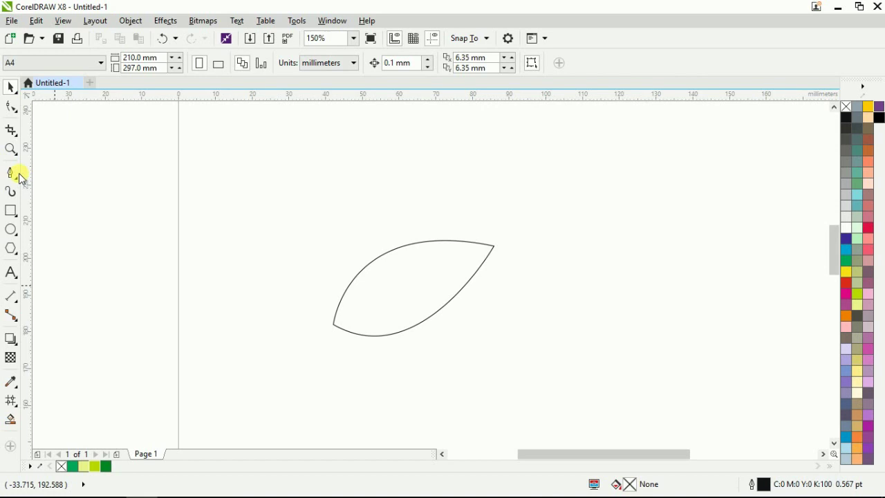
# Draw a closed, narrow stem about 42 mm wide and 22 mm high, running from outside the leaf's base into the blade, undoing the curved lower edge
pyautogui.press('space')
pyautogui.click(288, 339)
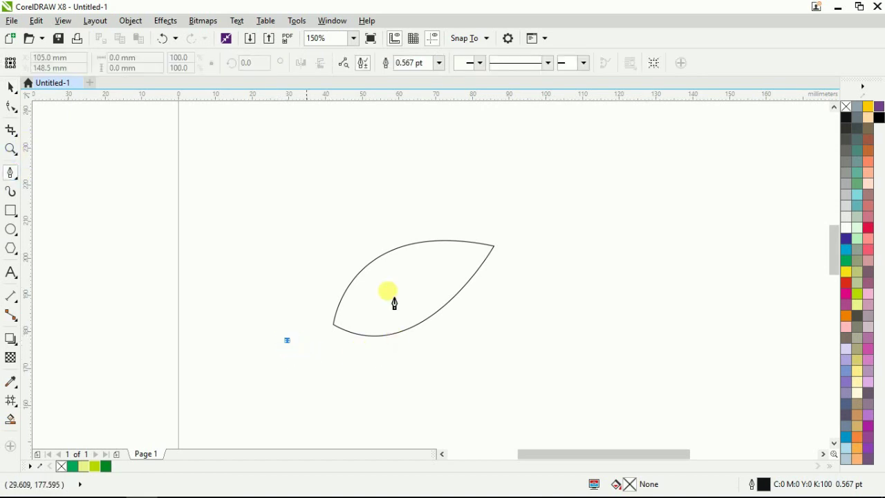
pyautogui.moveTo(441, 268); pyautogui.dragTo(471, 274)
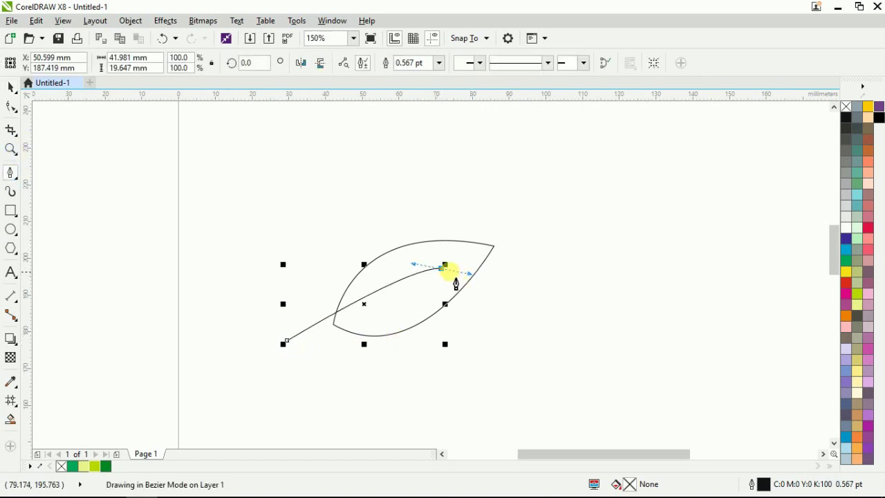
pyautogui.click(289, 348)
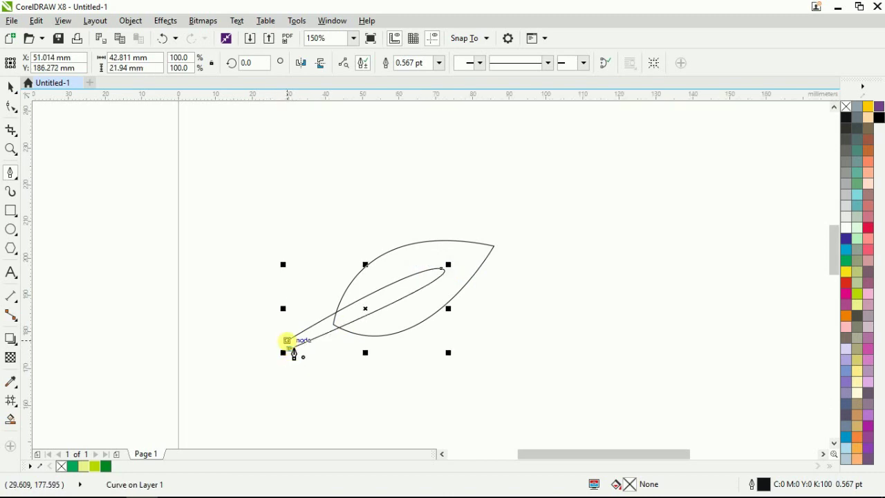
pyautogui.scroll(1, 439, 271)
pyautogui.hotkey('ctrl', 'z')
pyautogui.hotkey('ctrl', 'z')
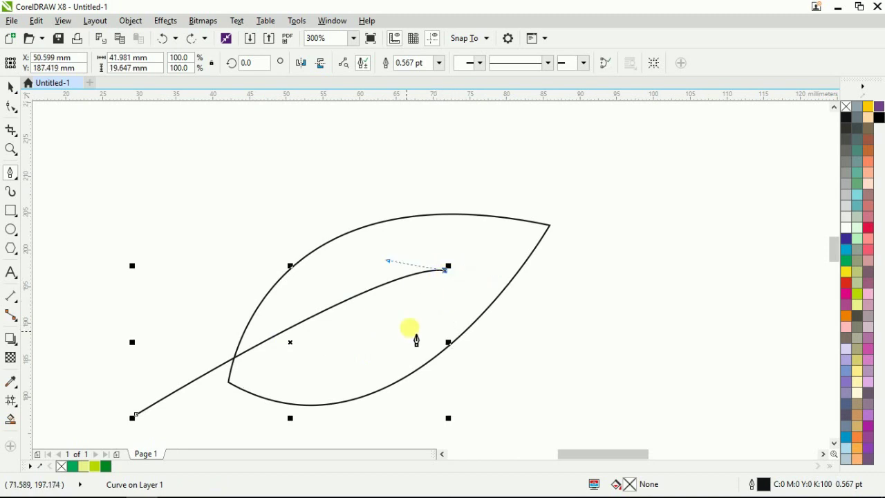
pyautogui.click(146, 430)
pyautogui.click(136, 414)
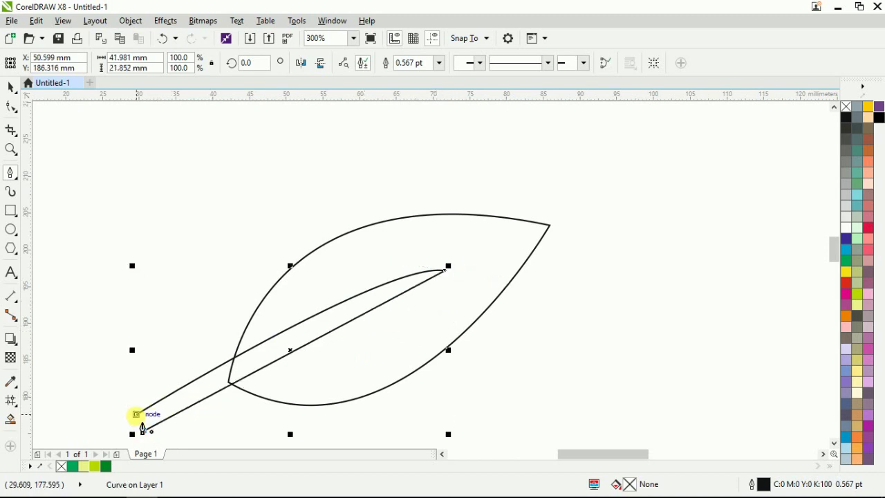
# Flatten the upper edge of the stem and narrow its base end with the Shape tool
pyautogui.click(11, 109)
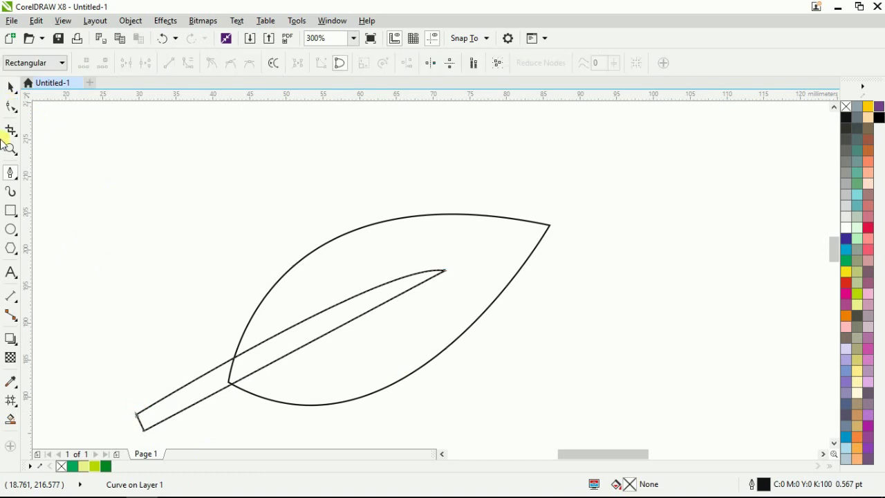
pyautogui.moveTo(605, 350); pyautogui.dragTo(358, 326)
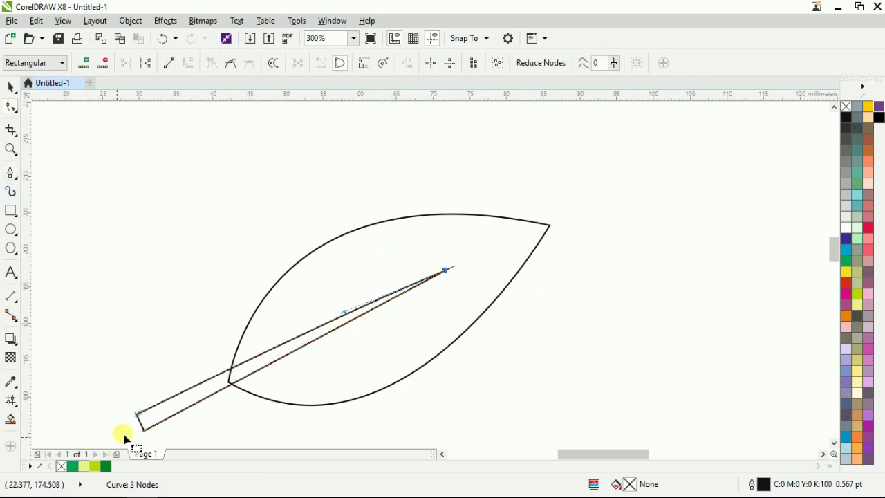
pyautogui.moveTo(139, 419); pyautogui.dragTo(143, 426)
pyautogui.scroll(-1, 182, 313)
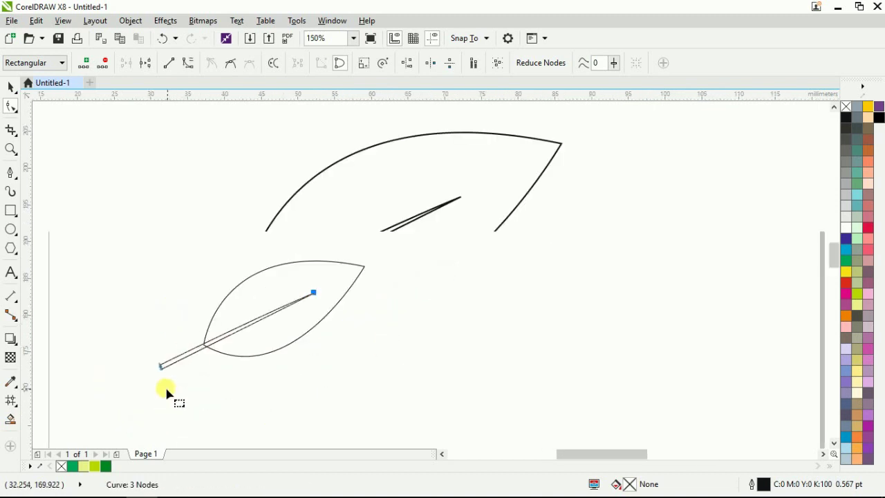
# Bend both long edges of the stem into a gentle upward arc that tapers to a point inside the leaf
pyautogui.scroll(1, 166, 395)
pyautogui.moveTo(567, 261); pyautogui.dragTo(382, 154)
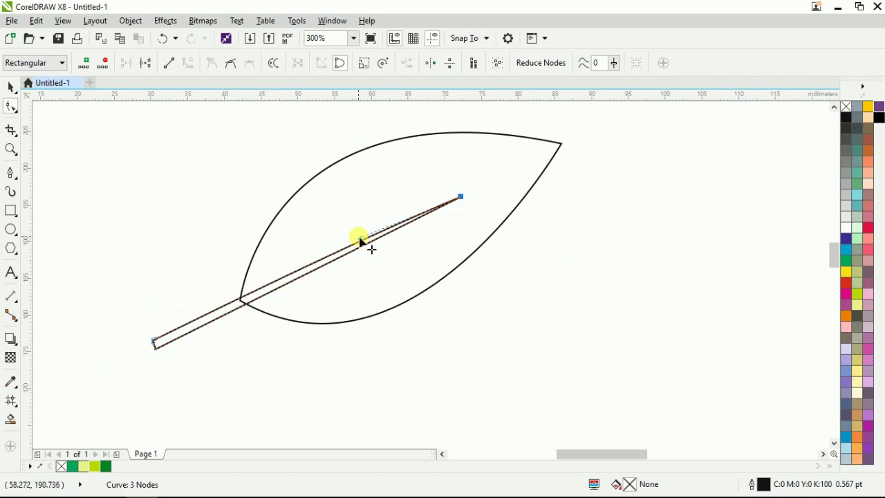
pyautogui.moveTo(359, 238); pyautogui.dragTo(352, 228)
pyautogui.moveTo(191, 381); pyautogui.dragTo(129, 348)
pyautogui.click(186, 67)
pyautogui.moveTo(255, 302); pyautogui.dragTo(360, 239)
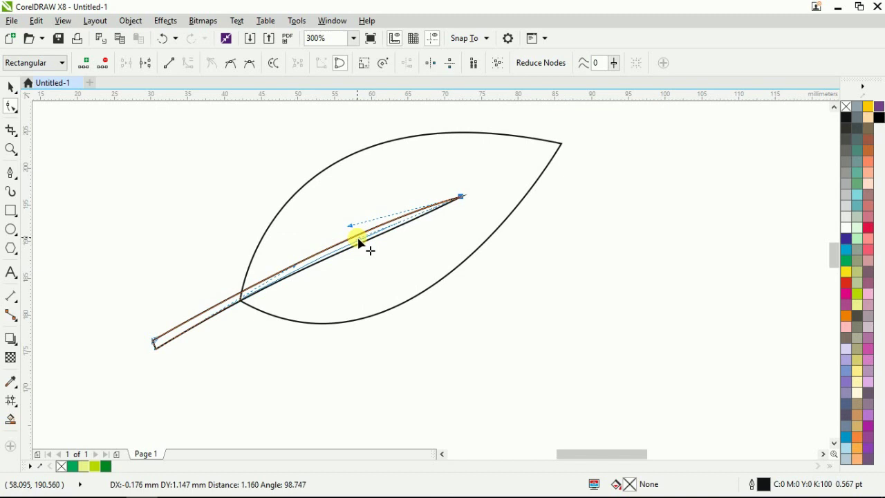
pyautogui.press('space')
pyautogui.click(519, 284)
# Fill the stem and leaf blade with Green and remove their outlines
pyautogui.click(248, 295)
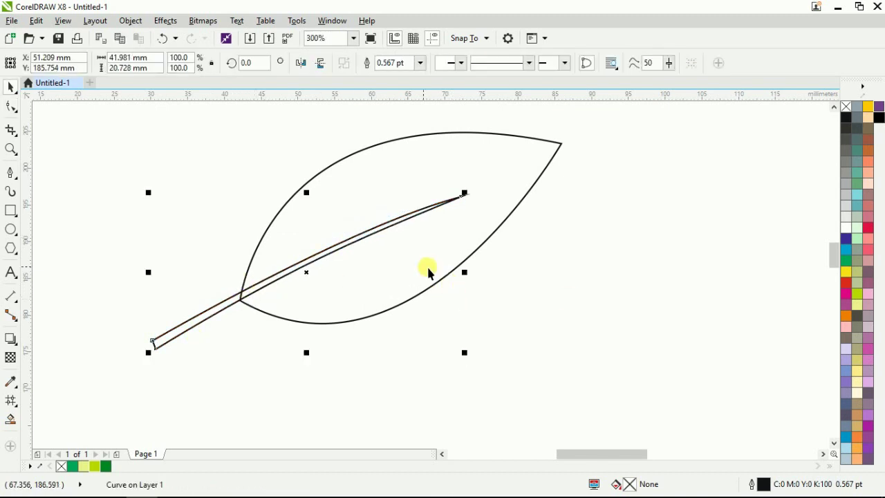
pyautogui.keyDown('shift'); pyautogui.click(462, 178); pyautogui.keyUp('shift')
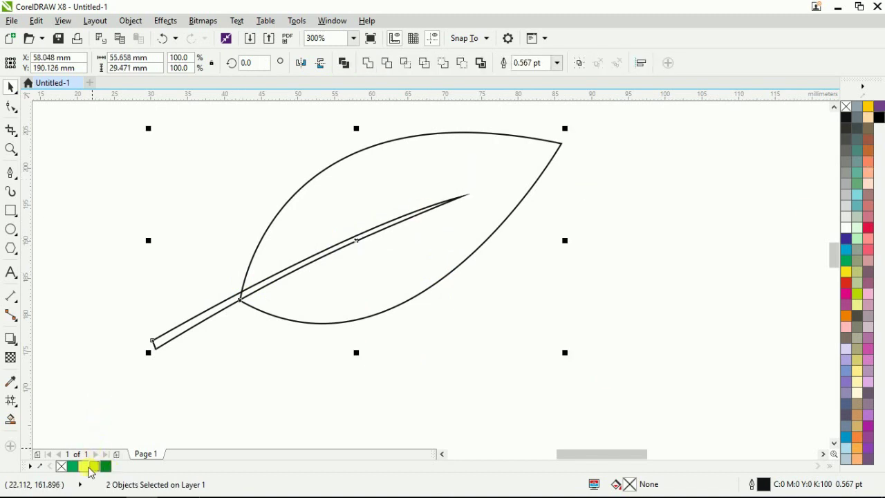
pyautogui.click(74, 468)
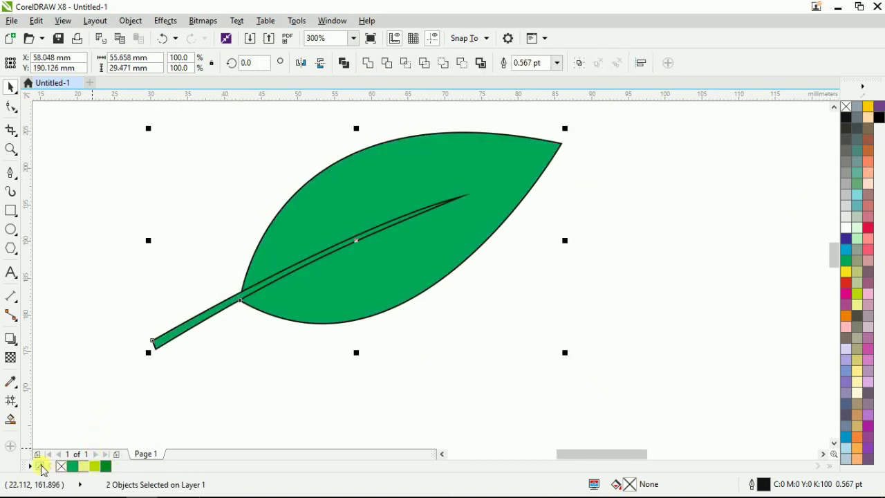
pyautogui.rightClick(846, 107)
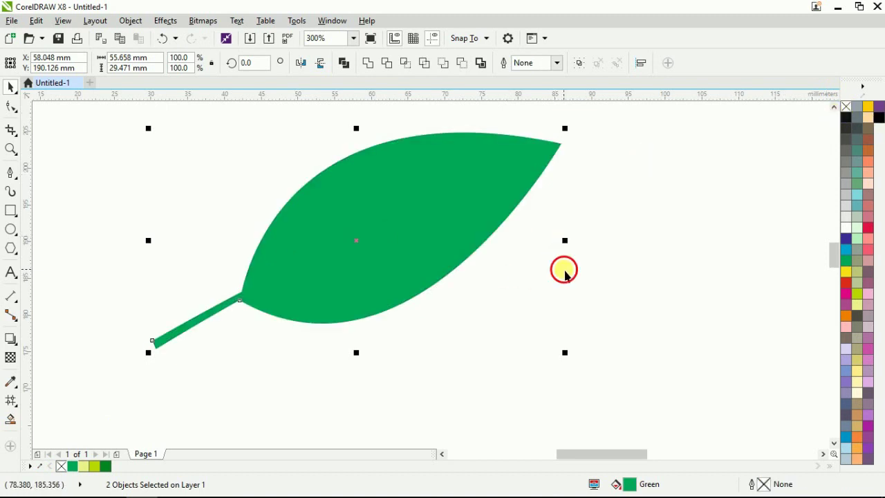
pyautogui.press('Escape')
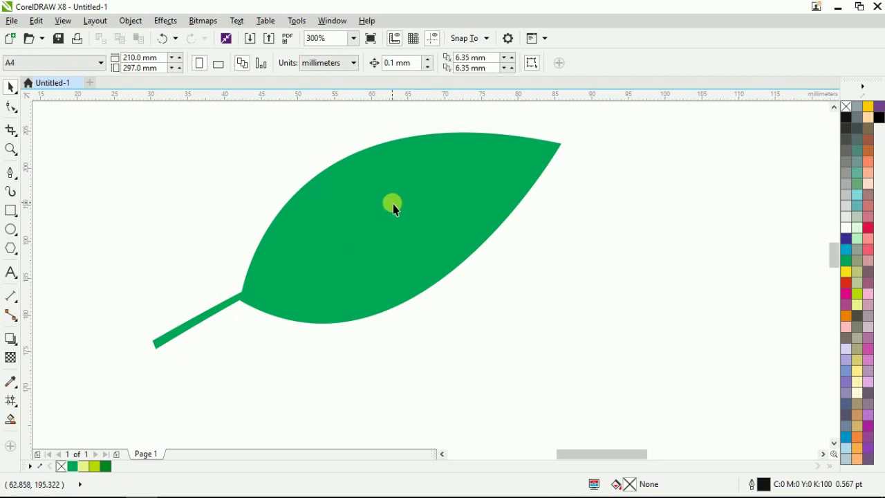
# Skew the leaf blade so its tip drops, and realign its base with the stem
pyautogui.click(391, 186)
pyautogui.moveTo(573, 231); pyautogui.dragTo(581, 272)
pyautogui.moveTo(423, 301); pyautogui.dragTo(415, 292)
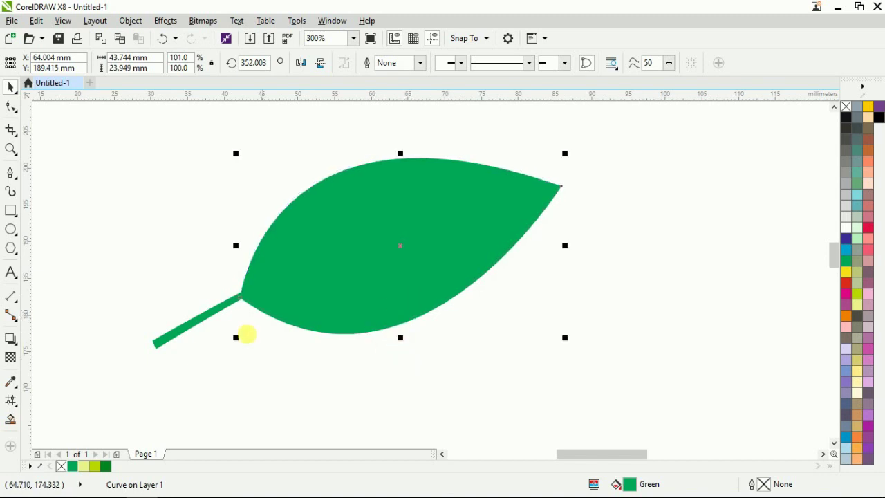
# Put a 2 by 2 Mesh Fill grid on the stem
pyautogui.click(208, 325)
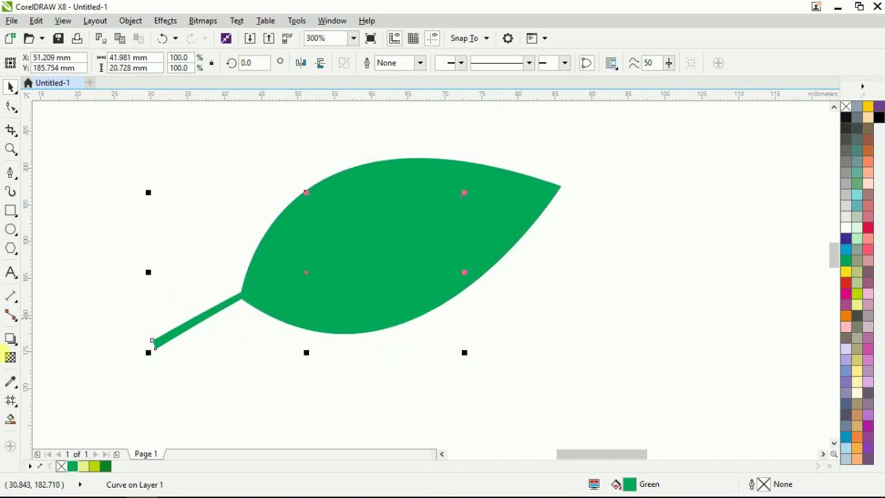
pyautogui.click(10, 408)
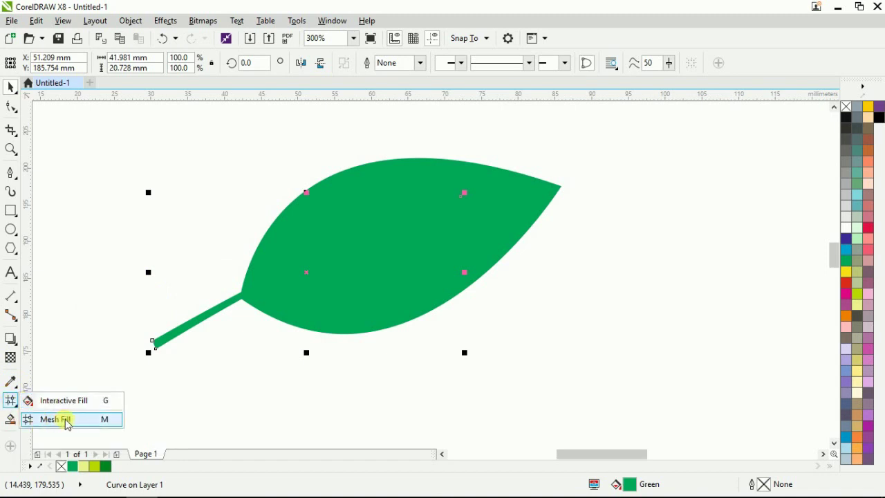
pyautogui.click(92, 420)
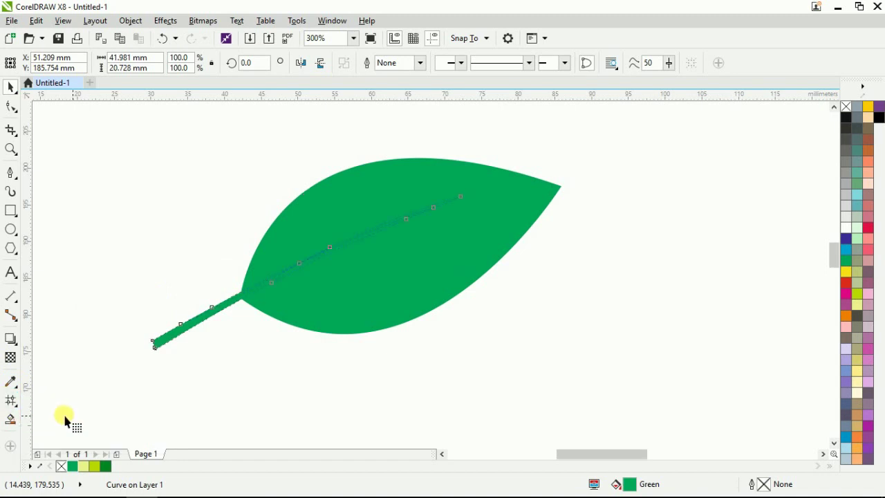
pyautogui.scroll(2, 242, 289)
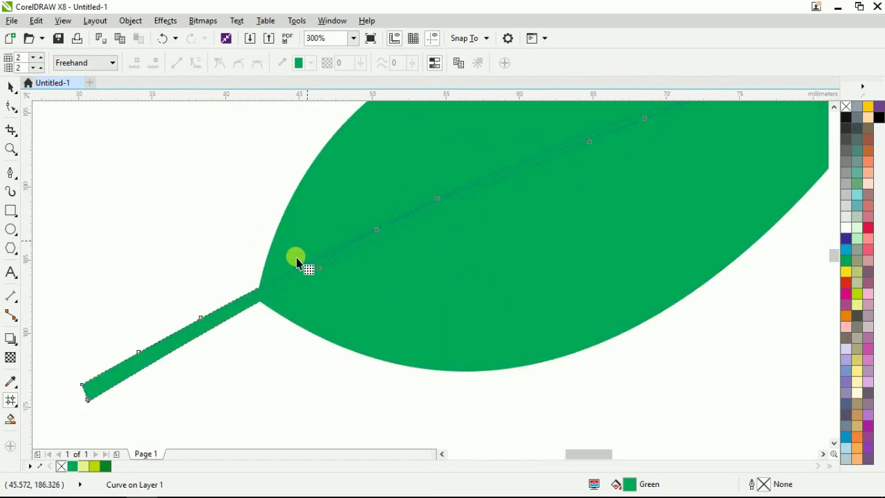
pyautogui.scroll(-2, 238, 291)
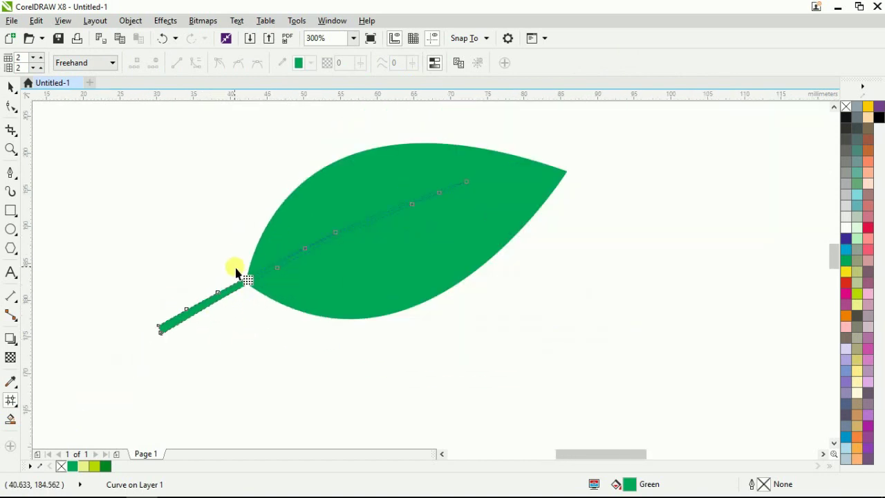
pyautogui.scroll(2, 245, 265)
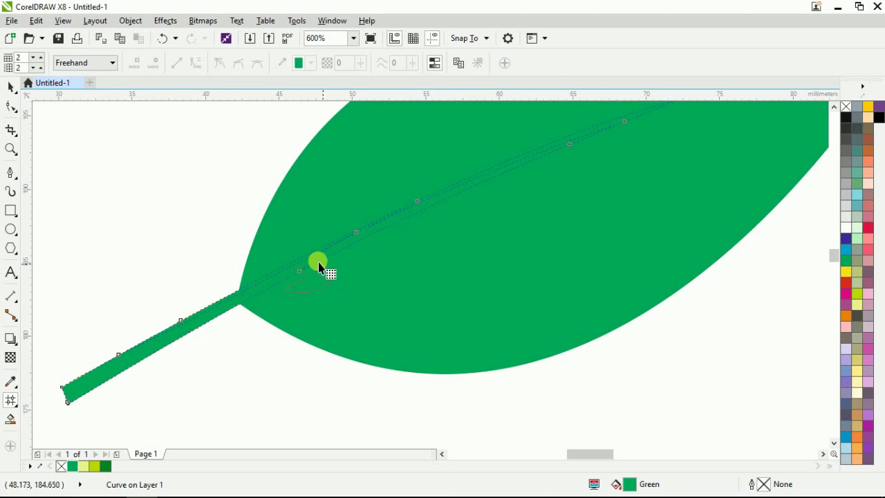
# Color the mesh nodes along the stem's lower edge dark green (C85 M7 Y100 K30)
pyautogui.doubleClick(280, 269)
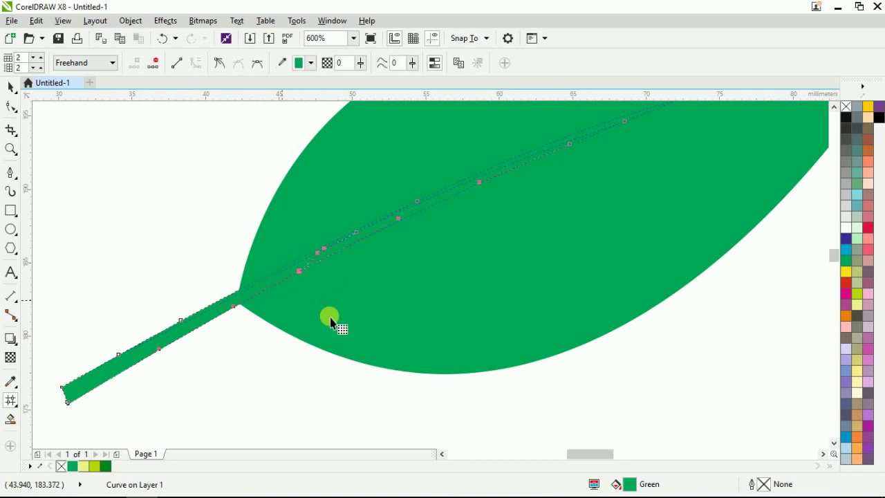
pyautogui.click(570, 144)
pyautogui.click(106, 466)
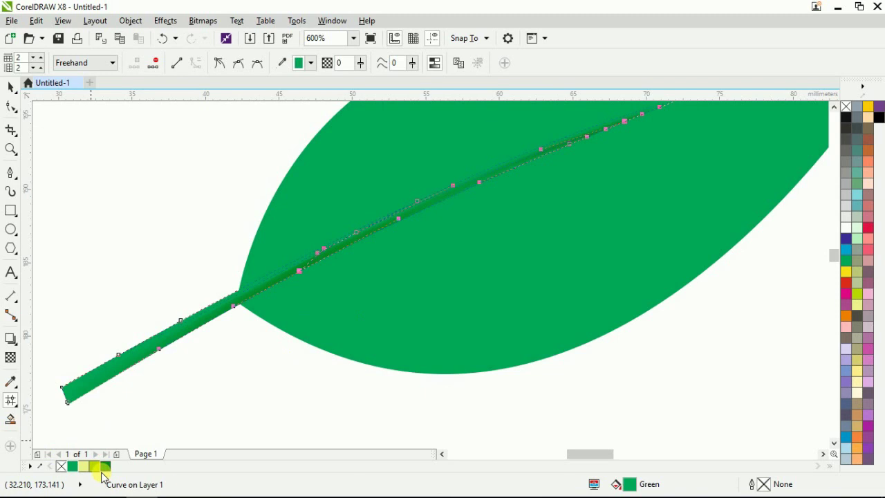
pyautogui.scroll(-2, 365, 320)
pyautogui.press('space')
pyautogui.scroll(2, 368, 260)
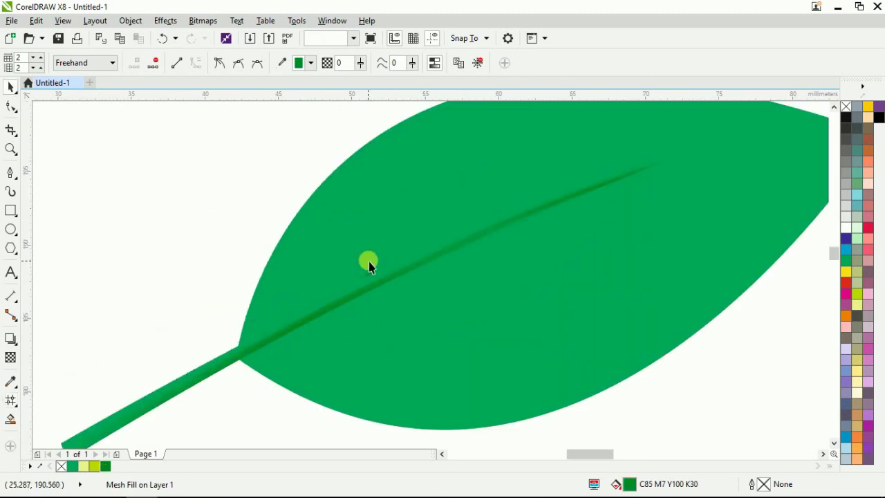
# Color the mesh nodes along the stem's upper edge Chartreuse
pyautogui.press('space')
pyautogui.moveTo(228, 346)
pyautogui.mouseDown()
pyautogui.moveTo(138, 356)
pyautogui.moveTo(188, 385)
pyautogui.moveTo(154, 356)
pyautogui.moveTo(351, 256)
pyautogui.moveTo(311, 291)
pyautogui.moveTo(401, 276)
pyautogui.moveTo(426, 256)
pyautogui.moveTo(566, 273)
pyautogui.moveTo(524, 188)
pyautogui.moveTo(575, 160)
pyautogui.moveTo(518, 194)
pyautogui.moveTo(545, 181)
pyautogui.mouseUp()
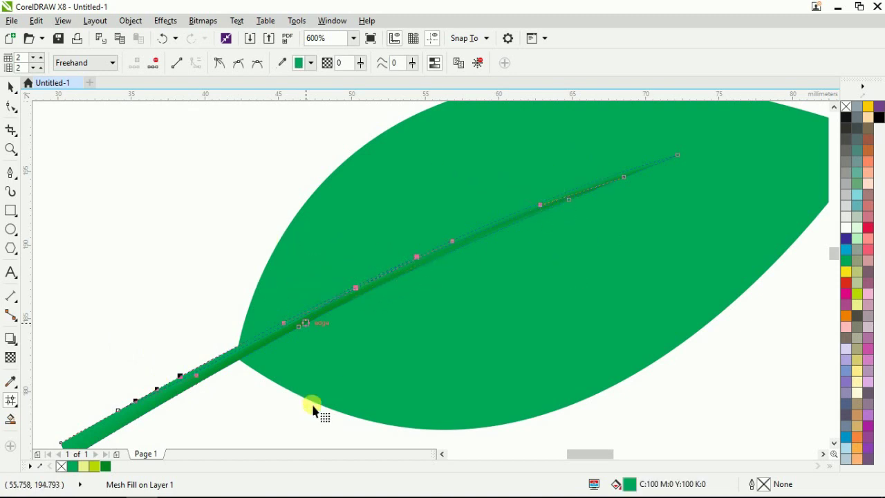
pyautogui.click(96, 468)
pyautogui.press('space')
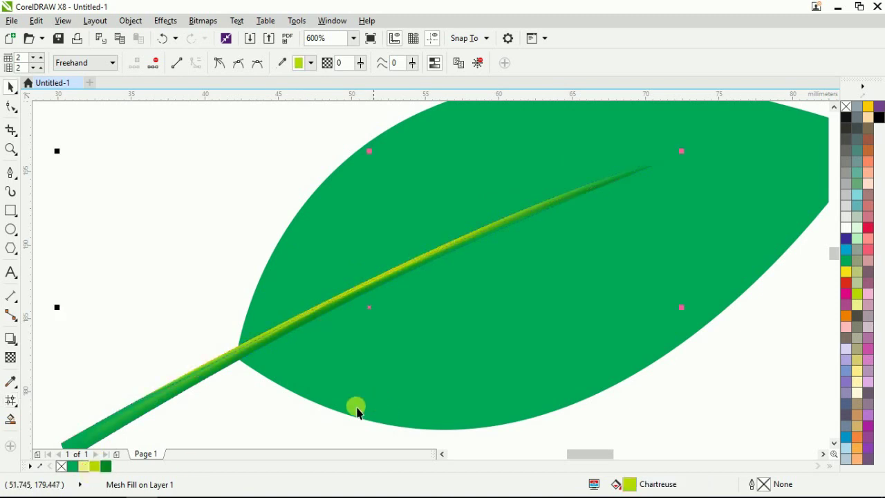
pyautogui.scroll(-1, 224, 252)
# Apply Mesh Fill to the leaf blade and add mesh intersections below the stem and toward the tip, up to a 6 by 6 grid
pyautogui.click(326, 281)
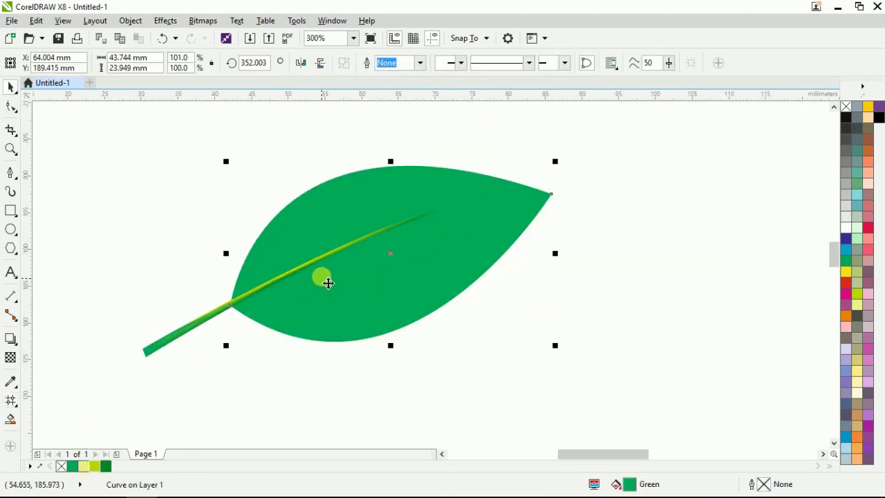
pyautogui.click(11, 402)
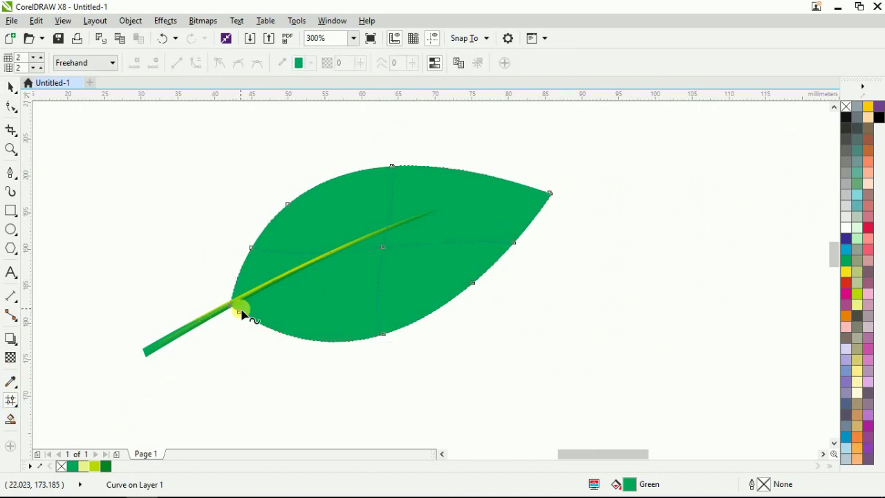
pyautogui.doubleClick(327, 266)
pyautogui.doubleClick(419, 230)
pyautogui.doubleClick(489, 223)
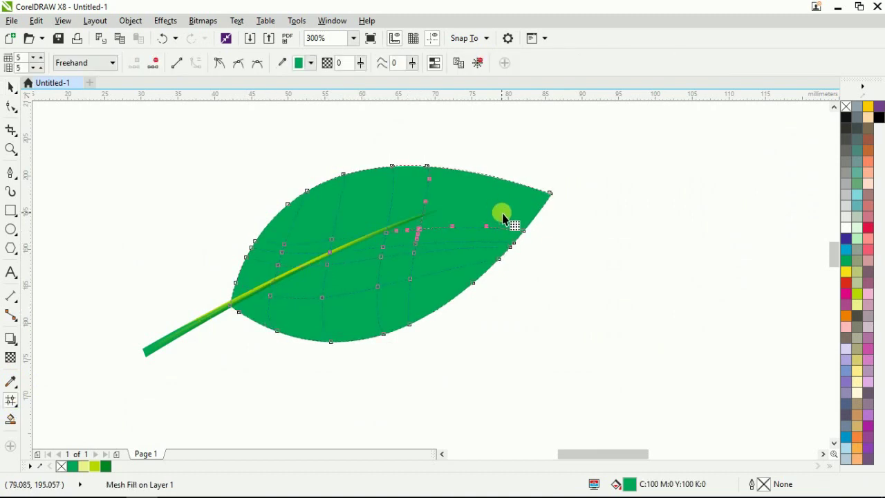
# Color the blade's mesh nodes just below the stem and near the tip dark green (C85 M7 Y100 K30)
pyautogui.scroll(1, 258, 304)
pyautogui.scroll(1, 259, 305)
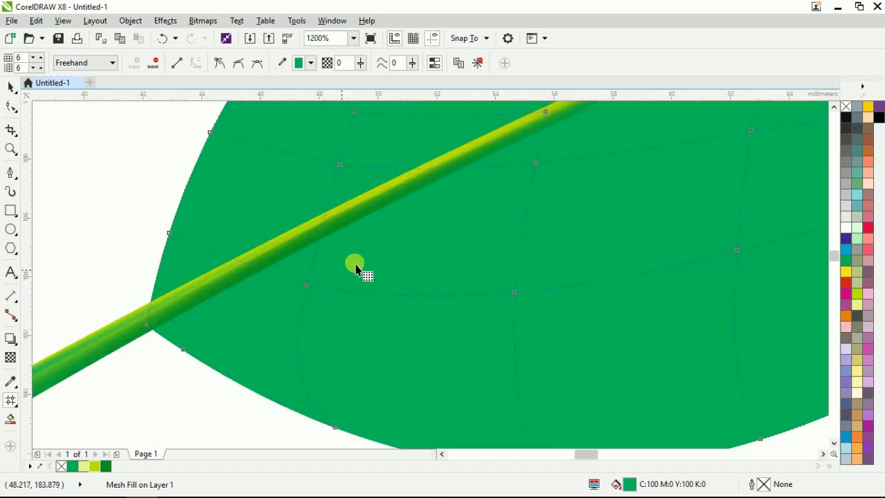
pyautogui.scroll(-1, 263, 282)
pyautogui.moveTo(313, 282); pyautogui.dragTo(313, 276)
pyautogui.moveTo(437, 208)
pyautogui.mouseDown()
pyautogui.moveTo(379, 232)
pyautogui.moveTo(411, 227)
pyautogui.mouseUp()
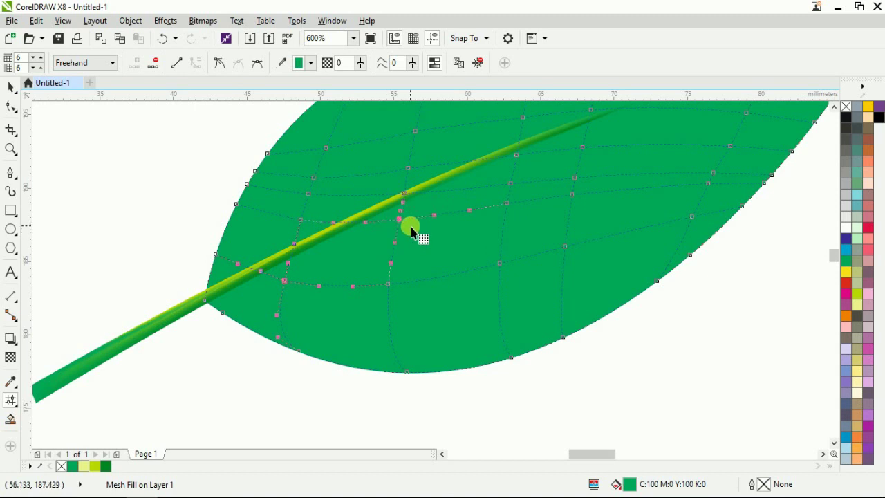
pyautogui.keyDown('shift'); pyautogui.click(510, 184); pyautogui.keyUp('shift')
pyautogui.moveTo(599, 142); pyautogui.dragTo(569, 161)
pyautogui.scroll(-1, 425, 292)
pyautogui.scroll(1, 490, 241)
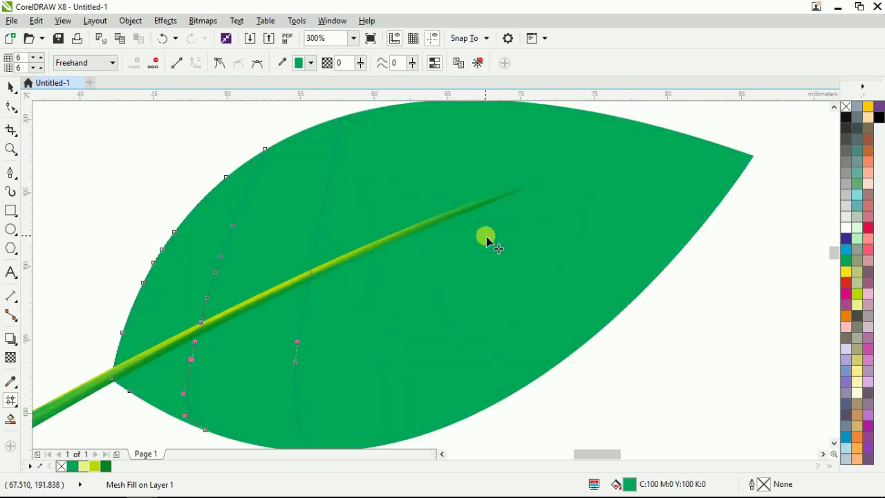
pyautogui.moveTo(667, 183); pyautogui.dragTo(661, 202)
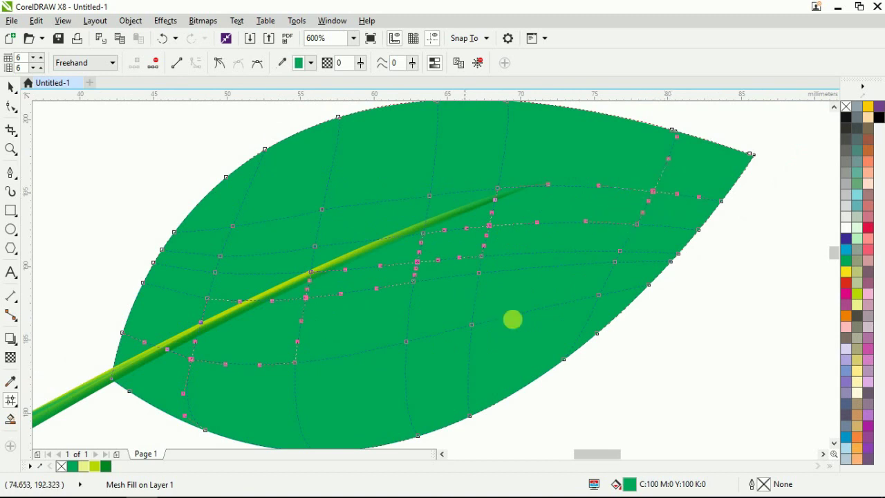
pyautogui.click(105, 467)
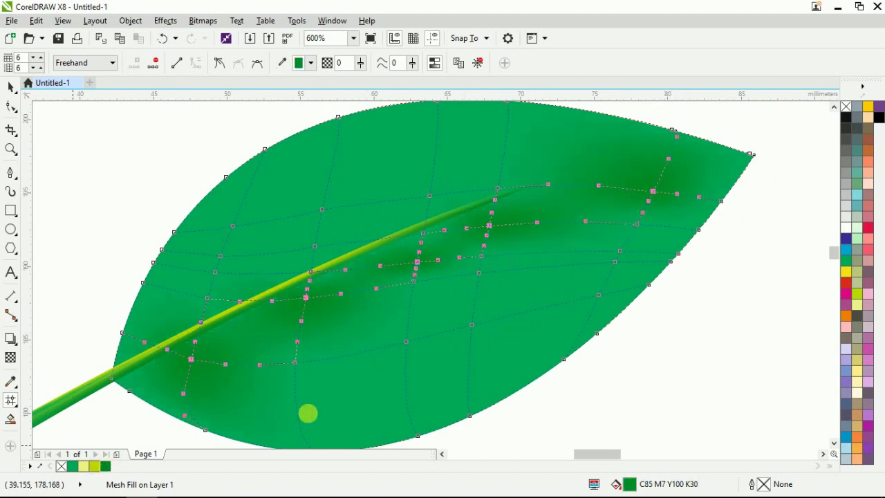
# Move the dark green nodes up against the stem and pull the green nodes beneath them toward the blade's lower edge
pyautogui.moveTo(346, 297)
pyautogui.mouseDown()
pyautogui.moveTo(392, 289)
pyautogui.moveTo(381, 304)
pyautogui.moveTo(221, 336)
pyautogui.moveTo(187, 369)
pyautogui.moveTo(190, 339)
pyautogui.moveTo(235, 348)
pyautogui.moveTo(293, 303)
pyautogui.mouseUp()
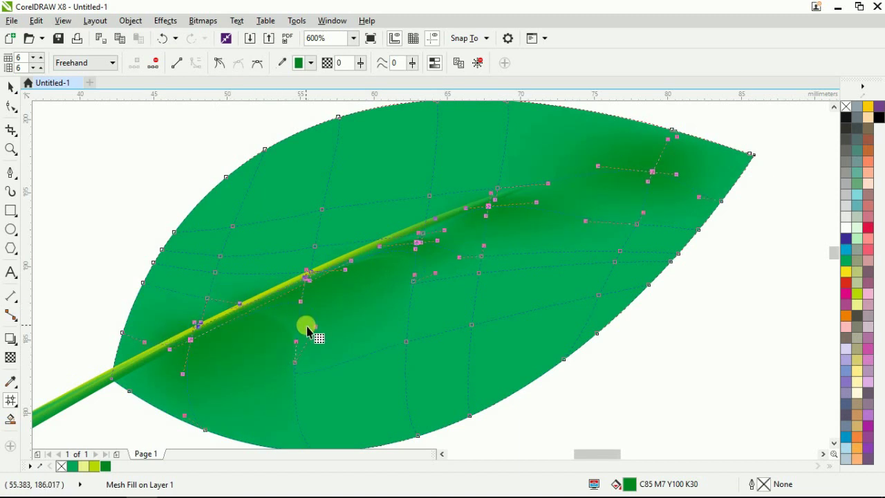
pyautogui.click(300, 390)
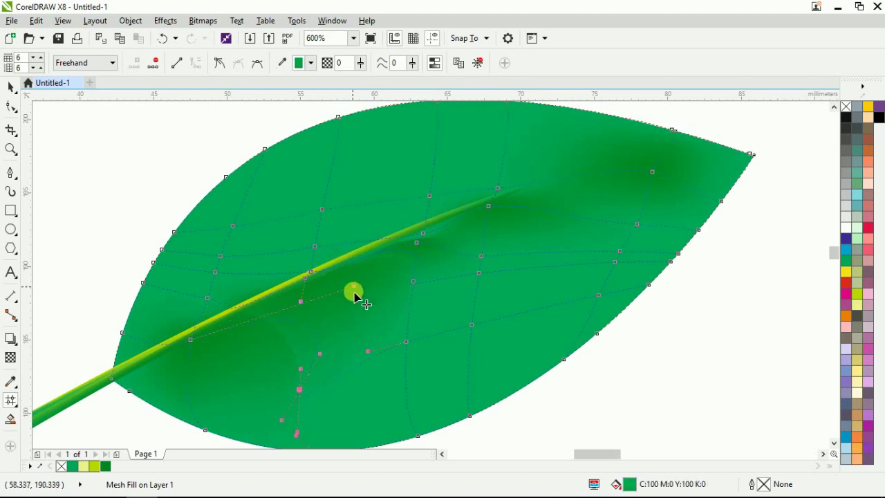
pyautogui.moveTo(413, 282); pyautogui.dragTo(405, 318)
pyautogui.click(305, 279)
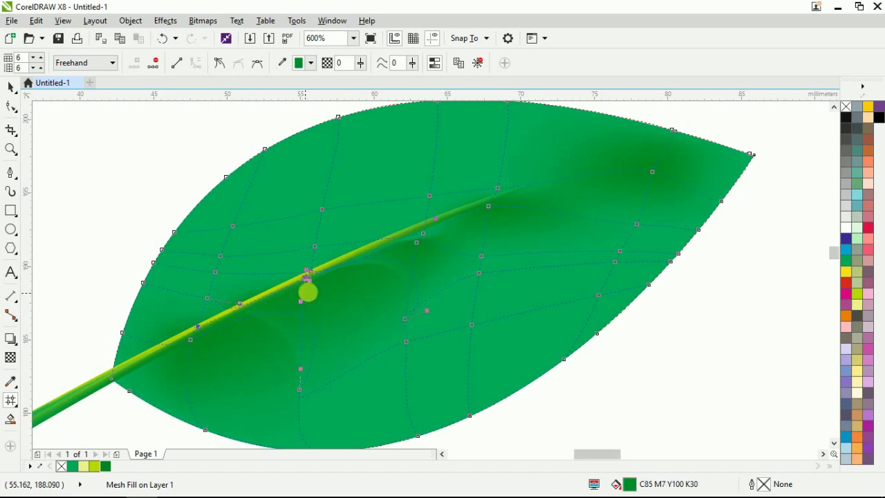
pyautogui.moveTo(311, 284)
pyautogui.mouseDown()
pyautogui.moveTo(308, 295)
pyautogui.moveTo(327, 290)
pyautogui.mouseUp()
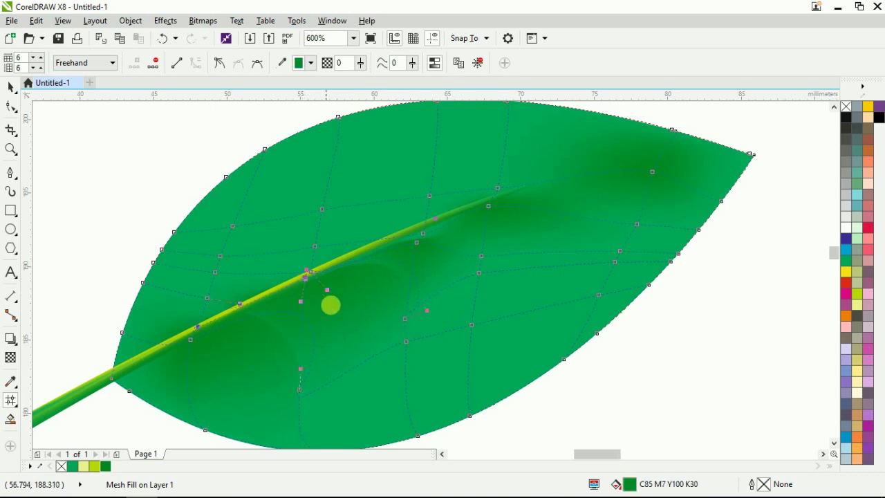
# Stretch the dark green shading below the stem's upper half and near the tip further toward the leaf tip
pyautogui.click(489, 206)
pyautogui.moveTo(494, 212)
pyautogui.mouseDown()
pyautogui.moveTo(628, 186)
pyautogui.moveTo(613, 181)
pyautogui.mouseUp()
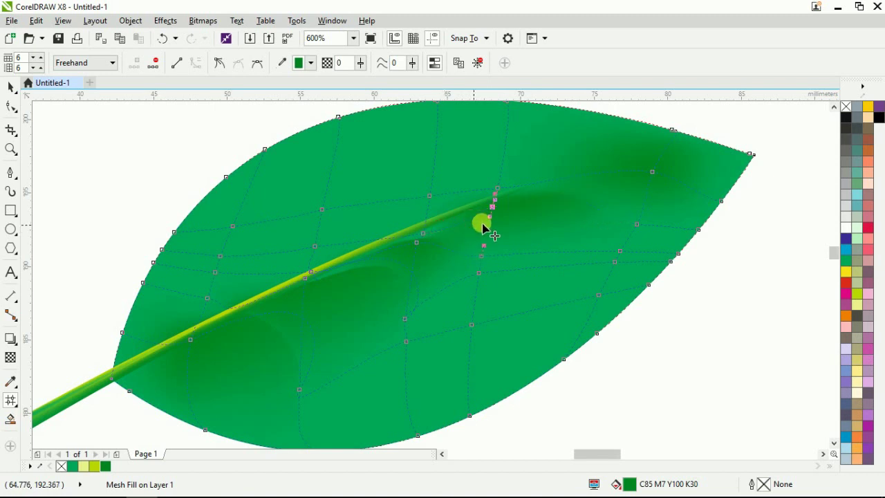
pyautogui.click(417, 242)
pyautogui.moveTo(441, 248); pyautogui.dragTo(536, 233)
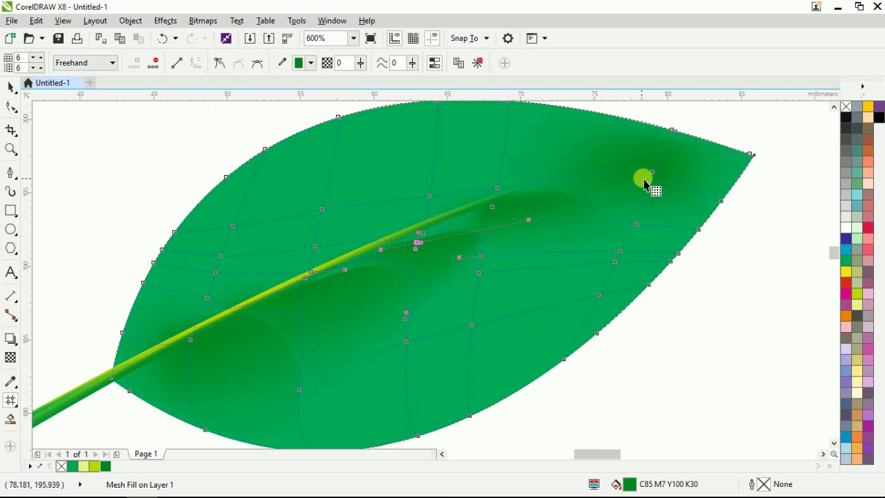
pyautogui.moveTo(653, 176)
pyautogui.mouseDown()
pyautogui.moveTo(613, 178)
pyautogui.moveTo(740, 157)
pyautogui.mouseUp()
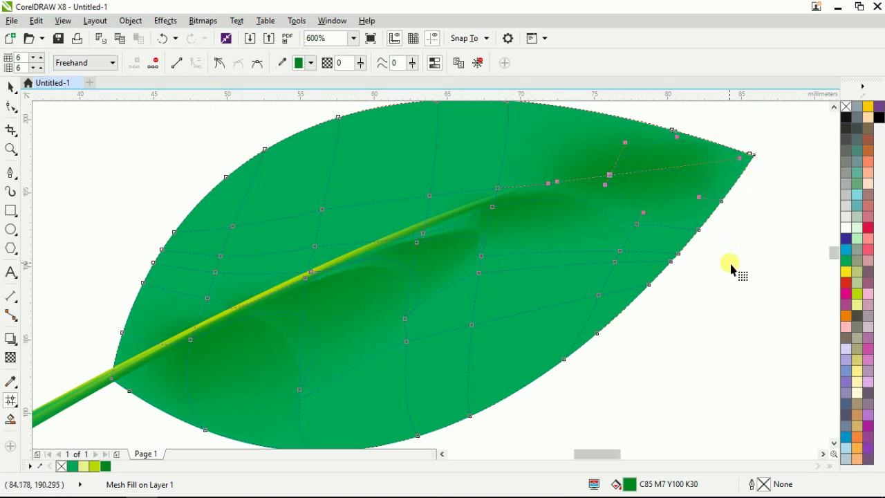
pyautogui.press('space')
pyautogui.scroll(-1, 478, 367)
pyautogui.click(623, 338)
pyautogui.click(373, 302)
pyautogui.press('space')
pyautogui.scroll(2, 361, 319)
pyautogui.click(325, 334)
pyautogui.moveTo(352, 340); pyautogui.dragTo(350, 339)
pyautogui.moveTo(443, 283)
pyautogui.mouseDown()
pyautogui.moveTo(407, 316)
pyautogui.moveTo(407, 325)
pyautogui.moveTo(451, 310)
pyautogui.mouseUp()
pyautogui.moveTo(562, 258)
pyautogui.mouseDown()
pyautogui.moveTo(509, 268)
pyautogui.moveTo(515, 297)
pyautogui.moveTo(553, 270)
pyautogui.mouseUp()
pyautogui.moveTo(614, 224); pyautogui.dragTo(594, 259)
pyautogui.hotkey('ctrl', 'z')
# Color the blade's mesh nodes just above the stem, from its thin end to the base, dark green (C85 M7 Y100 K30)
pyautogui.moveTo(611, 216); pyautogui.dragTo(586, 258)
pyautogui.moveTo(625, 219); pyautogui.dragTo(621, 217)
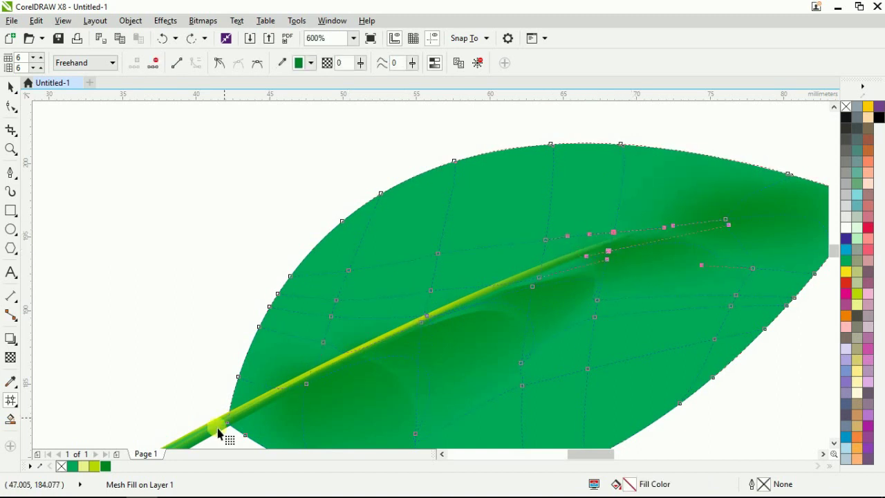
pyautogui.click(107, 468)
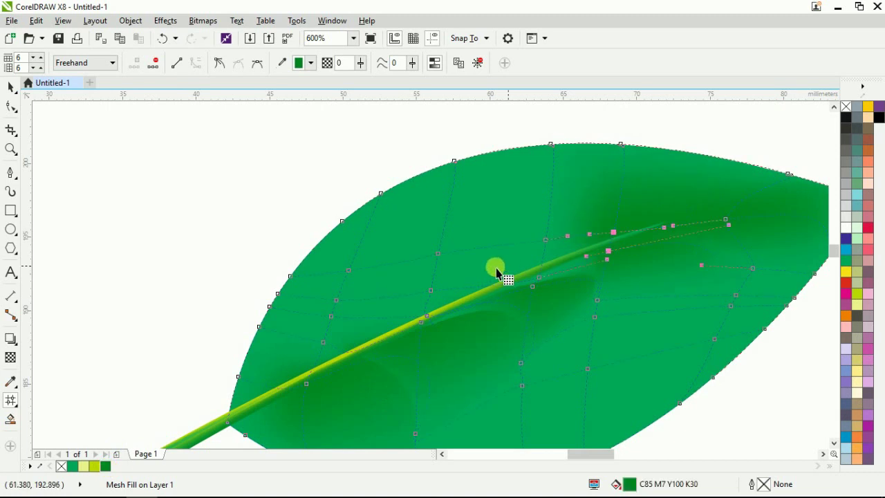
pyautogui.moveTo(457, 280)
pyautogui.mouseDown()
pyautogui.moveTo(408, 283)
pyautogui.moveTo(384, 335)
pyautogui.moveTo(438, 327)
pyautogui.moveTo(450, 308)
pyautogui.mouseUp()
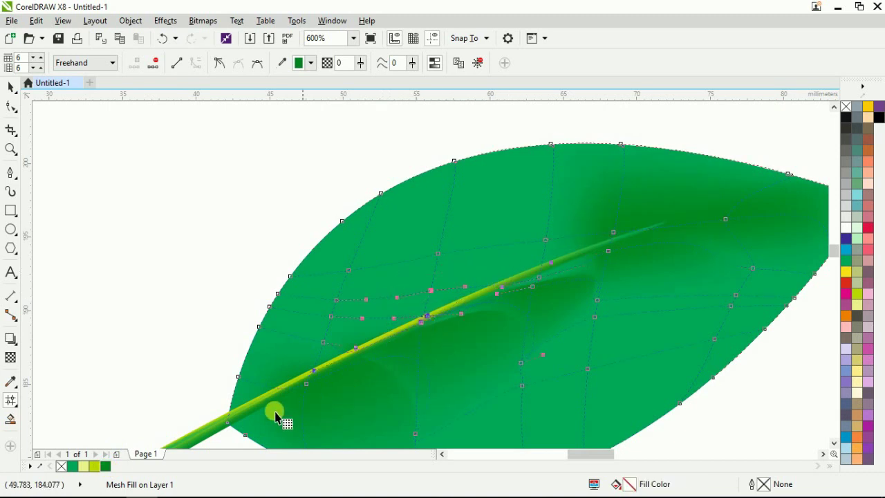
pyautogui.click(104, 469)
pyautogui.moveTo(350, 331)
pyautogui.mouseDown()
pyautogui.moveTo(315, 330)
pyautogui.moveTo(329, 368)
pyautogui.moveTo(339, 340)
pyautogui.mouseUp()
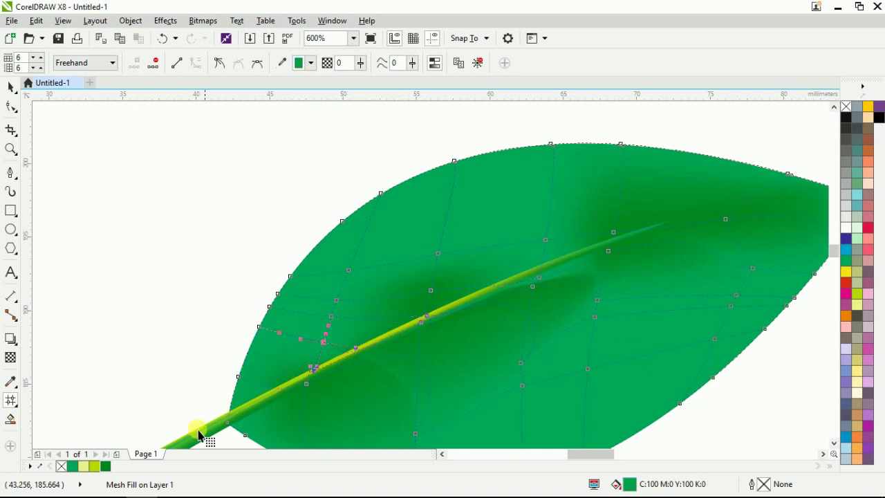
pyautogui.click(108, 468)
# Add mesh lines across the stem's upper part, making an 8 by 7 grid, and color the nodes there dark green (C85 M7 Y100 K30)
pyautogui.click(546, 240)
pyautogui.moveTo(106, 474); pyautogui.dragTo(546, 290)
pyautogui.doubleClick(521, 267)
pyautogui.click(105, 466)
pyautogui.moveTo(143, 469); pyautogui.dragTo(571, 275)
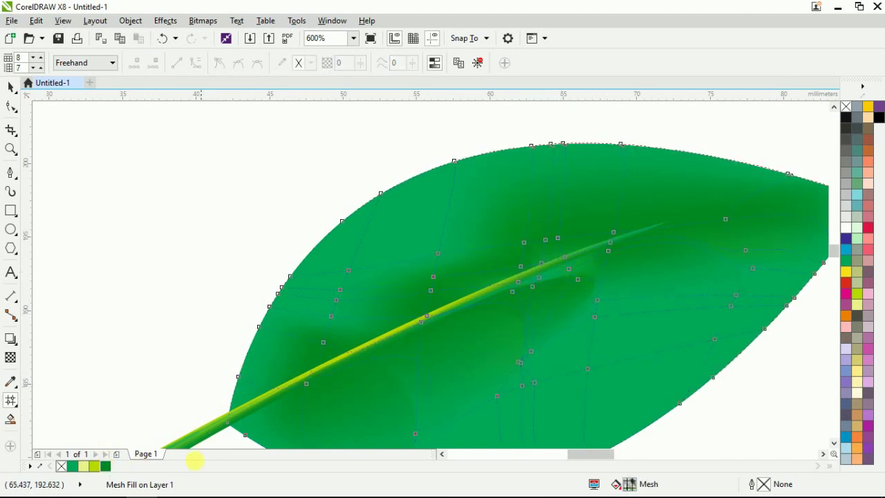
# Select all blade nodes around the stem's upper half and color them dark green (C85 M7 Y100 K30)
pyautogui.moveTo(488, 379)
pyautogui.mouseDown()
pyautogui.moveTo(582, 221)
pyautogui.moveTo(534, 226)
pyautogui.moveTo(441, 300)
pyautogui.moveTo(459, 368)
pyautogui.moveTo(552, 379)
pyautogui.mouseUp()
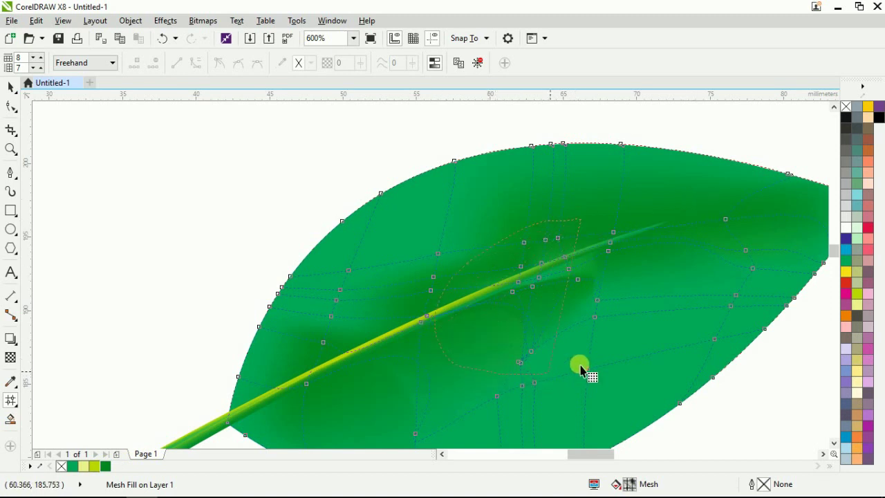
pyautogui.moveTo(635, 277)
pyautogui.mouseDown()
pyautogui.moveTo(636, 219)
pyautogui.moveTo(588, 219)
pyautogui.mouseUp()
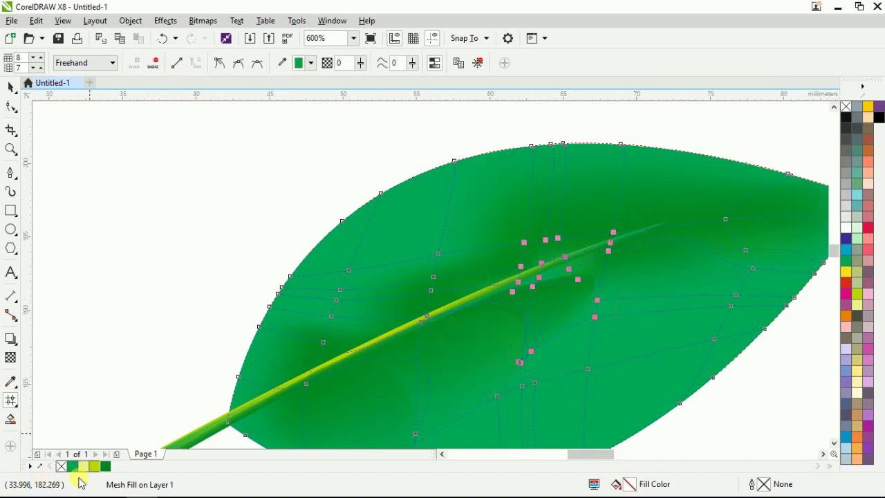
pyautogui.click(107, 467)
# Color the blade nodes around the stem's lower half and at the blade's base dark green (C85 M7 Y100 K30), then deselect the leaf
pyautogui.moveTo(349, 354)
pyautogui.mouseDown()
pyautogui.moveTo(391, 320)
pyautogui.moveTo(445, 298)
pyautogui.moveTo(453, 270)
pyautogui.moveTo(404, 285)
pyautogui.moveTo(308, 341)
pyautogui.moveTo(271, 386)
pyautogui.moveTo(315, 427)
pyautogui.mouseUp()
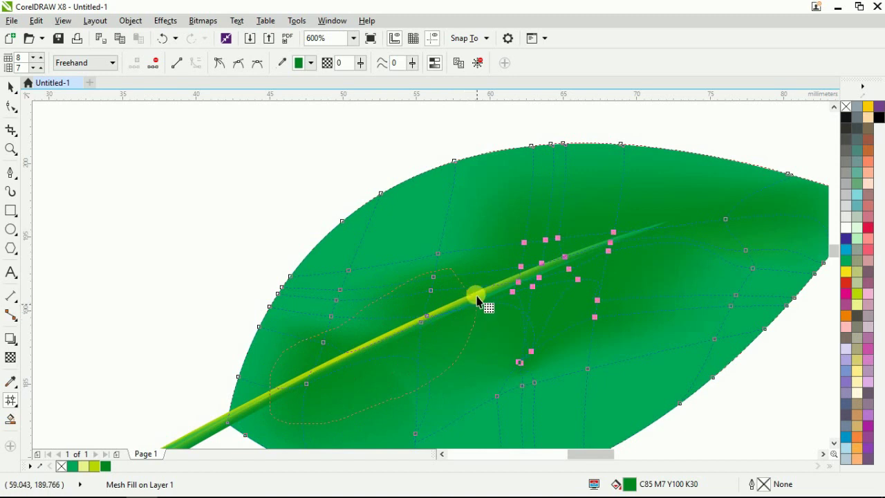
pyautogui.moveTo(481, 312); pyautogui.dragTo(482, 313)
pyautogui.moveTo(108, 468)
pyautogui.mouseDown()
pyautogui.moveTo(262, 416)
pyautogui.moveTo(262, 399)
pyautogui.moveTo(233, 360)
pyautogui.moveTo(198, 428)
pyautogui.moveTo(246, 448)
pyautogui.moveTo(291, 428)
pyautogui.moveTo(313, 354)
pyautogui.mouseUp()
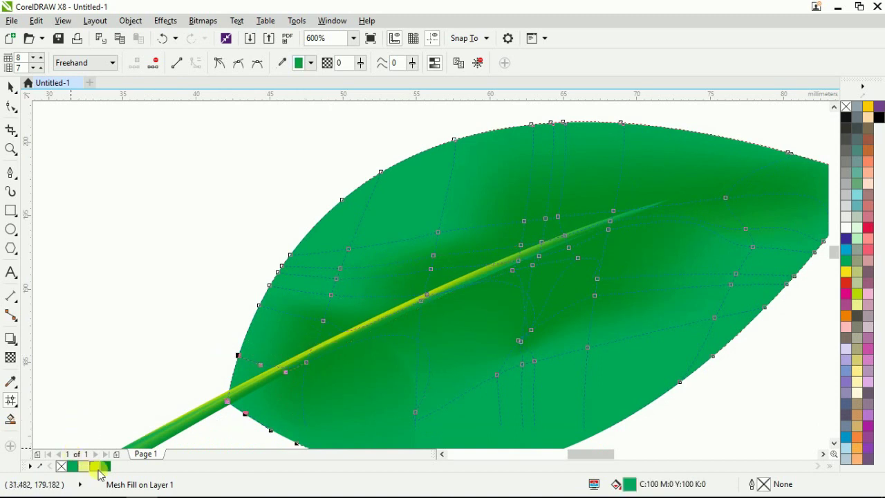
pyautogui.click(106, 468)
pyautogui.press('space')
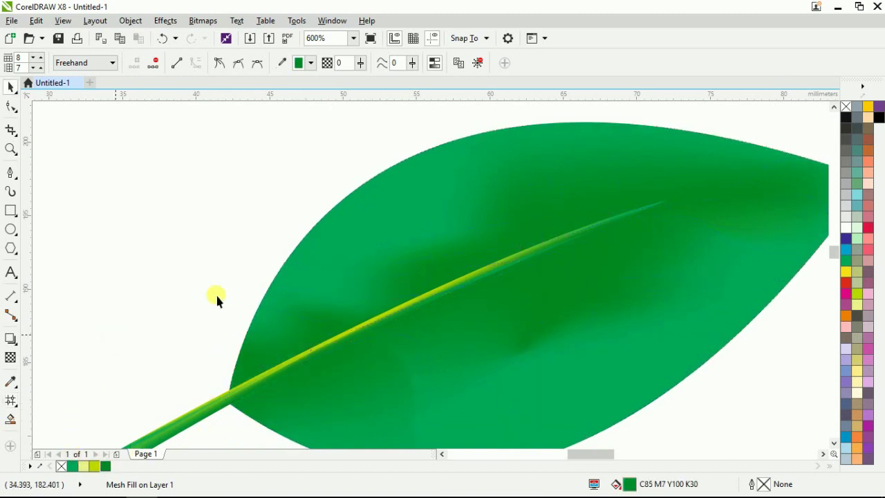
pyautogui.scroll(-1, 241, 276)
pyautogui.click(198, 285)
pyautogui.scroll(1, 310, 266)
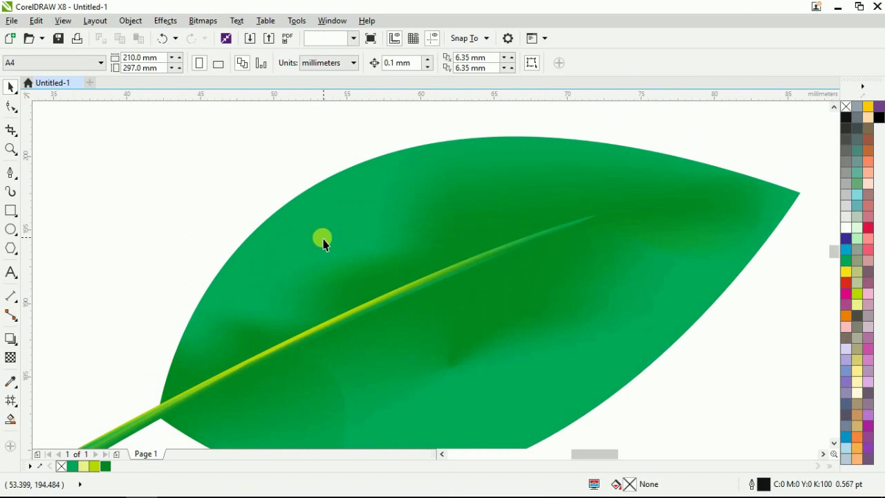
# Color the mesh nodes along the blade's upper edge Chartreuse, from the middle of the edge to near the tip
pyautogui.click(321, 240)
pyautogui.scroll(-1, 319, 240)
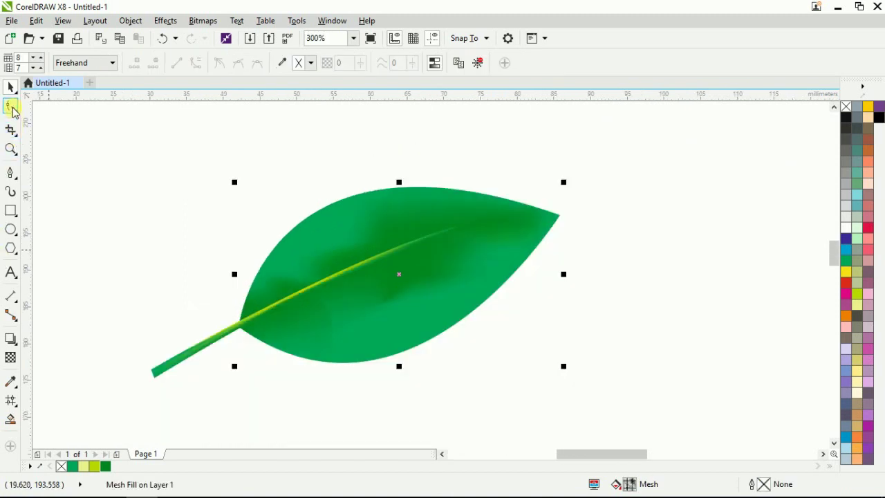
pyautogui.click(348, 215)
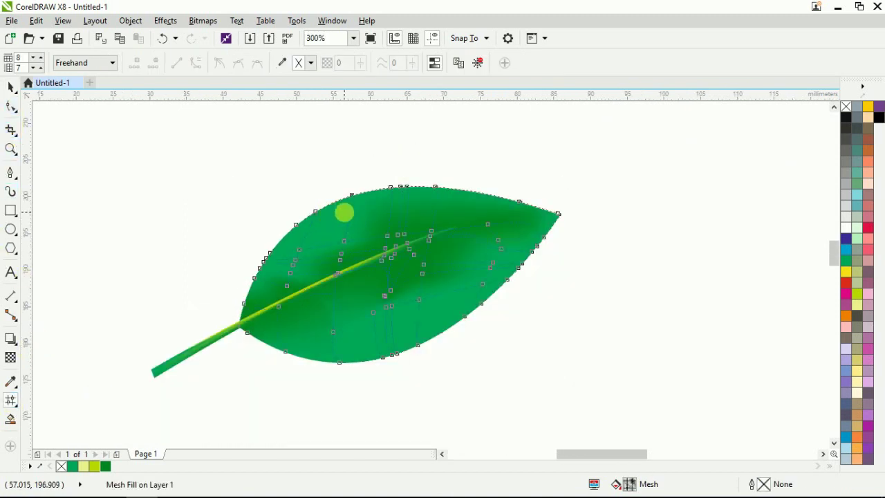
pyautogui.scroll(1, 348, 219)
pyautogui.moveTo(371, 201); pyautogui.dragTo(567, 160)
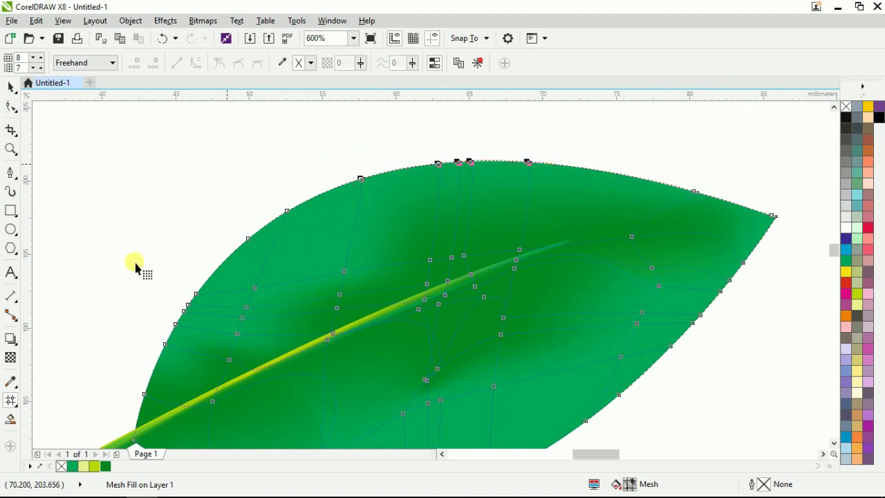
pyautogui.click(98, 473)
pyautogui.moveTo(650, 177)
pyautogui.mouseDown()
pyautogui.moveTo(787, 219)
pyautogui.moveTo(664, 166)
pyautogui.mouseUp()
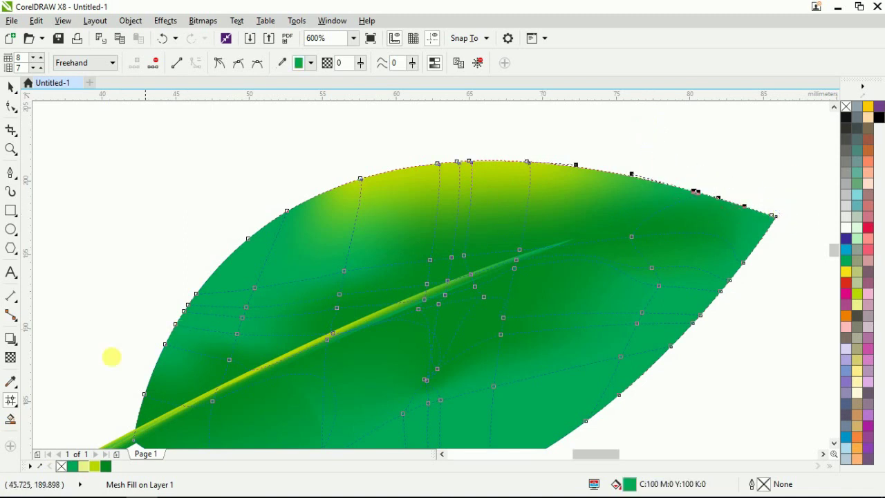
pyautogui.click(98, 470)
# Color the mesh nodes along the blade's lower edge Chartreuse, first below the tip and then along the bottom
pyautogui.moveTo(782, 261)
pyautogui.mouseDown()
pyautogui.moveTo(653, 383)
pyautogui.moveTo(672, 295)
pyautogui.moveTo(718, 263)
pyautogui.moveTo(778, 254)
pyautogui.mouseUp()
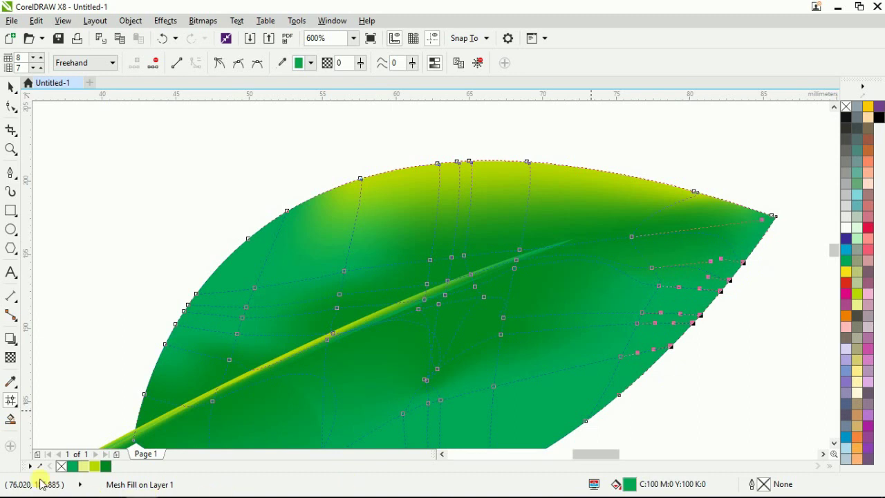
pyautogui.click(97, 470)
pyautogui.scroll(-2, 490, 247)
pyautogui.scroll(2, 519, 341)
pyautogui.moveTo(541, 351)
pyautogui.mouseDown()
pyautogui.moveTo(394, 431)
pyautogui.moveTo(268, 412)
pyautogui.moveTo(265, 379)
pyautogui.moveTo(412, 353)
pyautogui.moveTo(484, 330)
pyautogui.mouseUp()
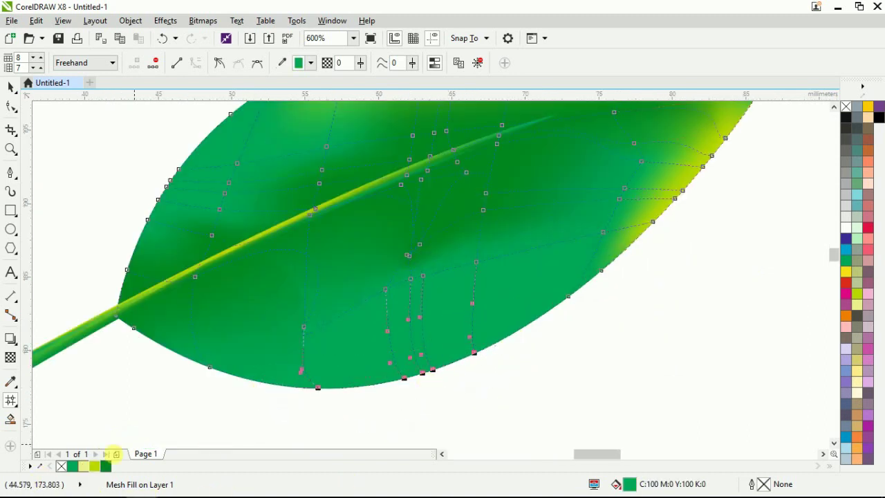
pyautogui.click(99, 469)
pyautogui.scroll(-2, 508, 363)
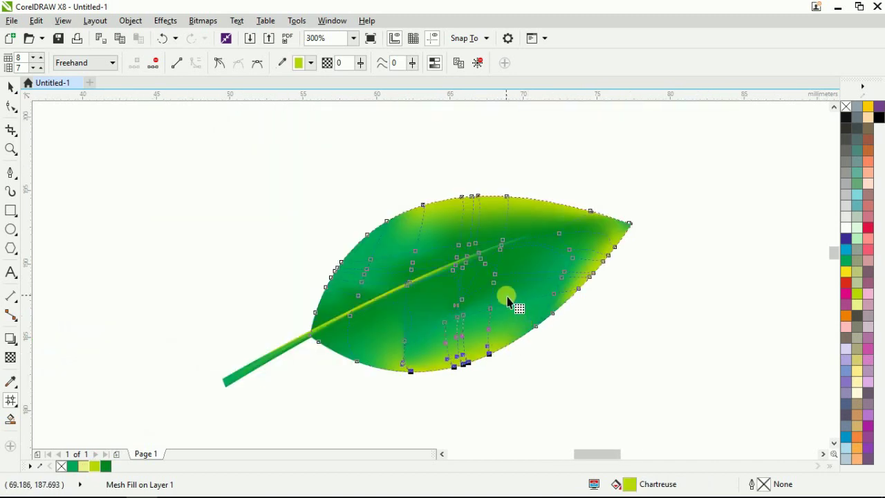
# Add mesh intersections in the blade's lower half between the dark center and the Chartreuse edge
pyautogui.scroll(2, 512, 300)
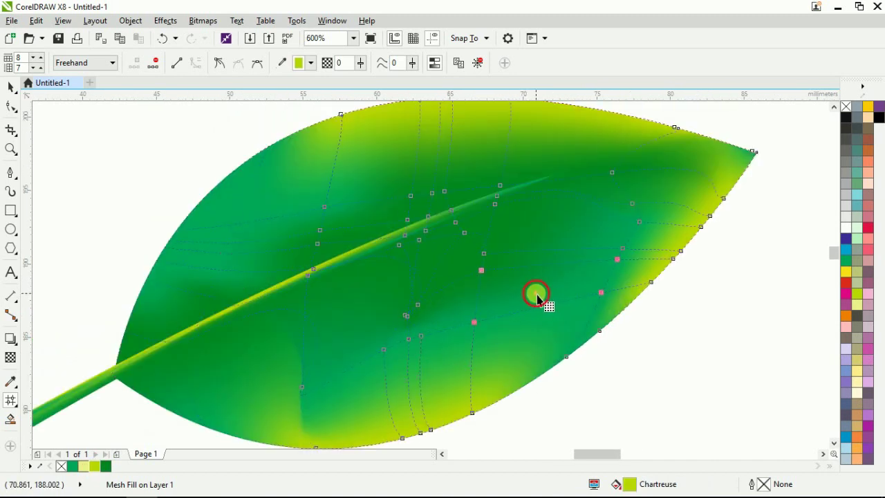
pyautogui.doubleClick(538, 296)
pyautogui.doubleClick(454, 345)
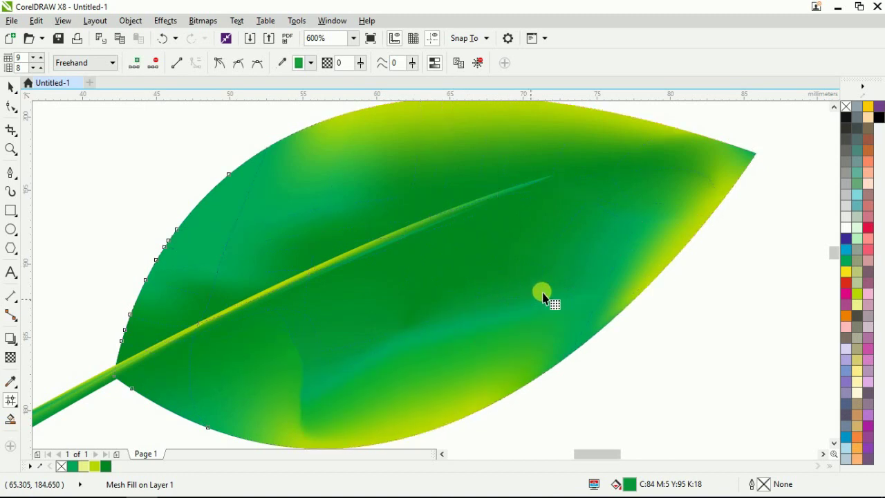
# Color the selected mesh nodes in the middle of the blade's lower half bright green (C81 M2 Y100 K7)
pyautogui.moveTo(418, 354)
pyautogui.mouseDown()
pyautogui.moveTo(517, 340)
pyautogui.moveTo(554, 298)
pyautogui.moveTo(413, 350)
pyautogui.mouseUp()
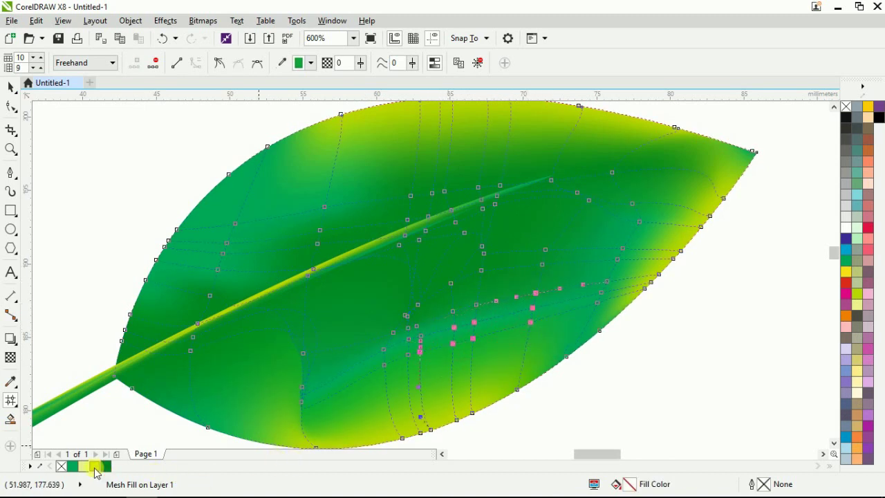
pyautogui.click(95, 468)
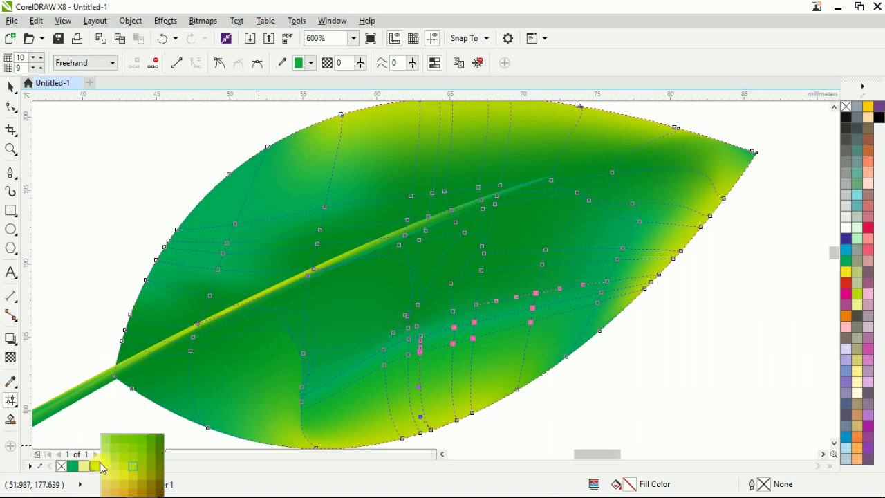
pyautogui.click(152, 443)
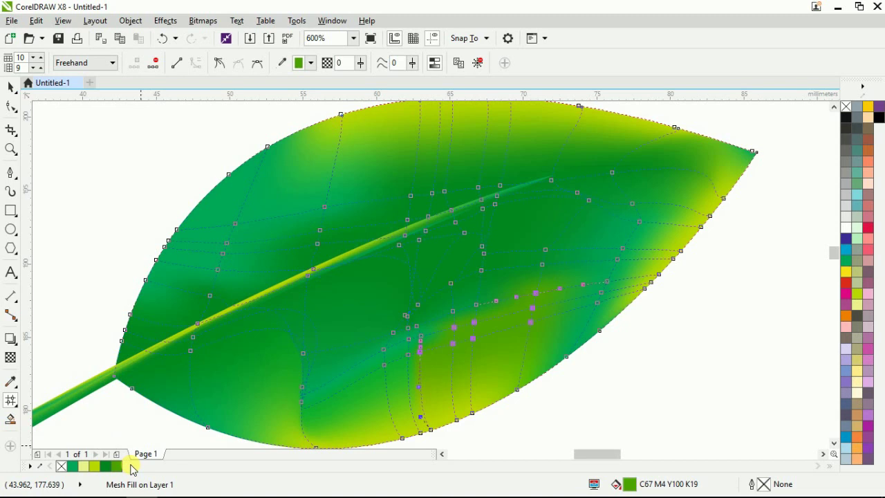
pyautogui.click(847, 269)
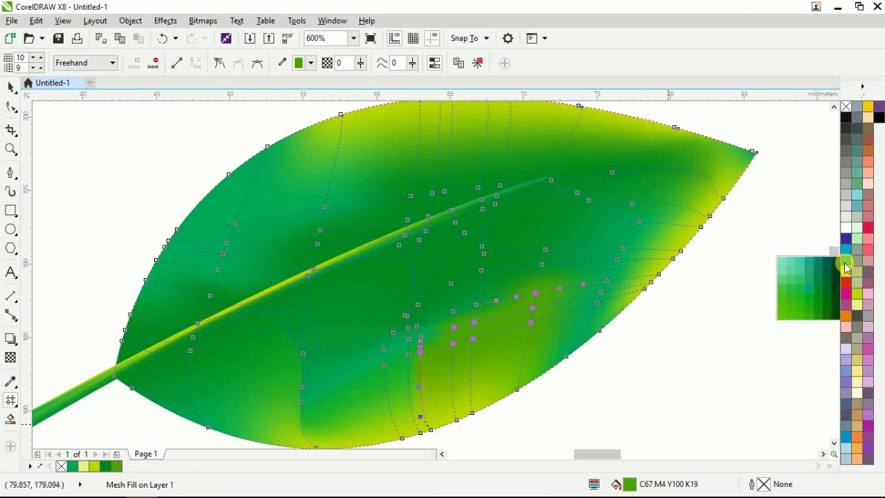
pyautogui.click(816, 303)
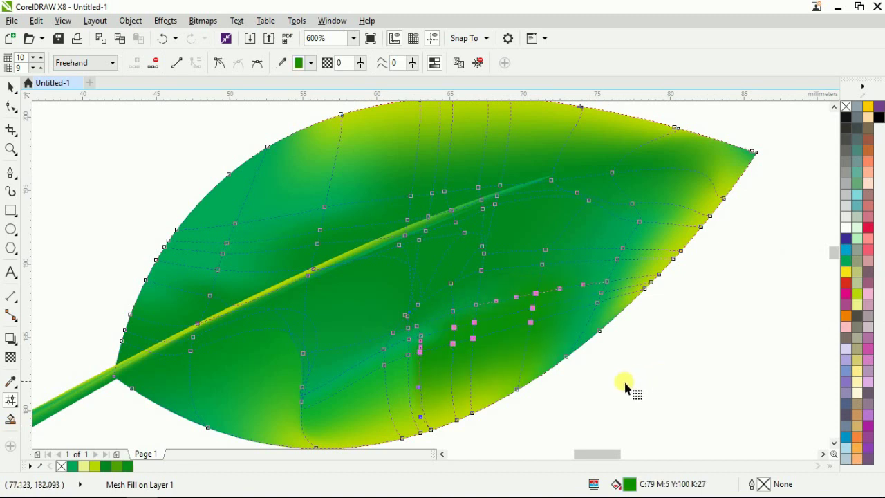
pyautogui.click(849, 267)
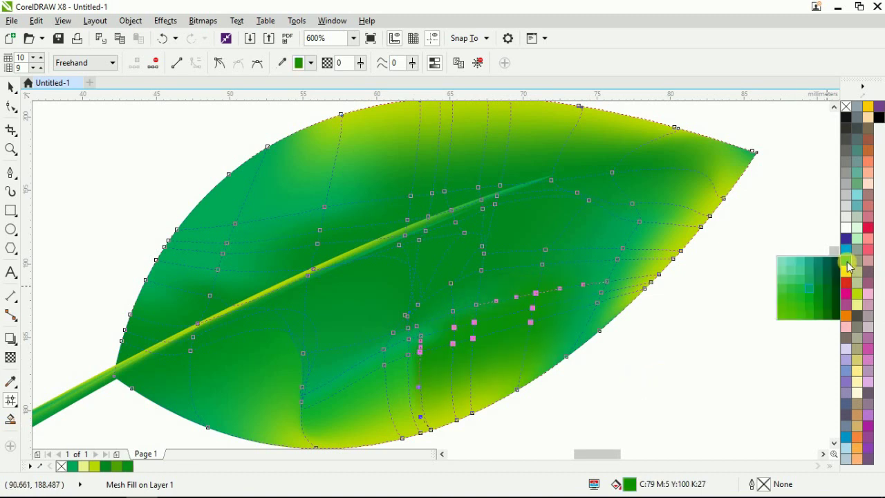
pyautogui.click(806, 300)
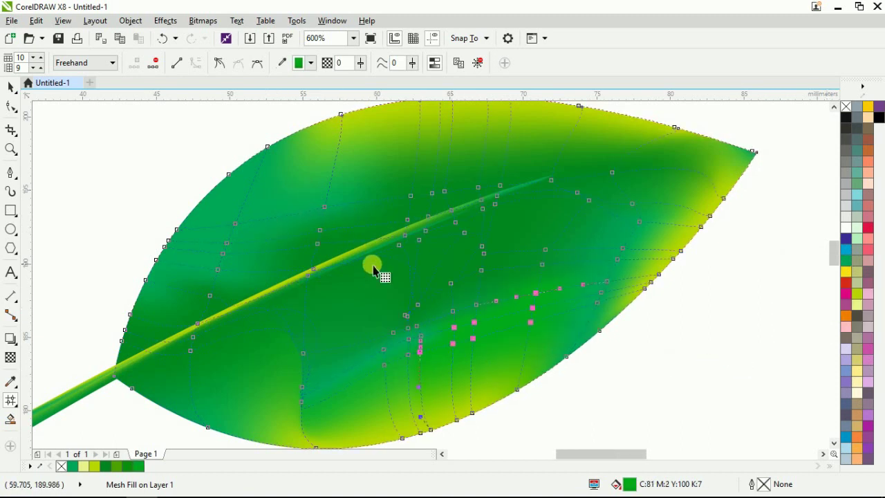
# Deselect the mesh nodes, leave mesh editing and examine the shading of the blade and stem
pyautogui.scroll(-2, 371, 262)
pyautogui.click(606, 348)
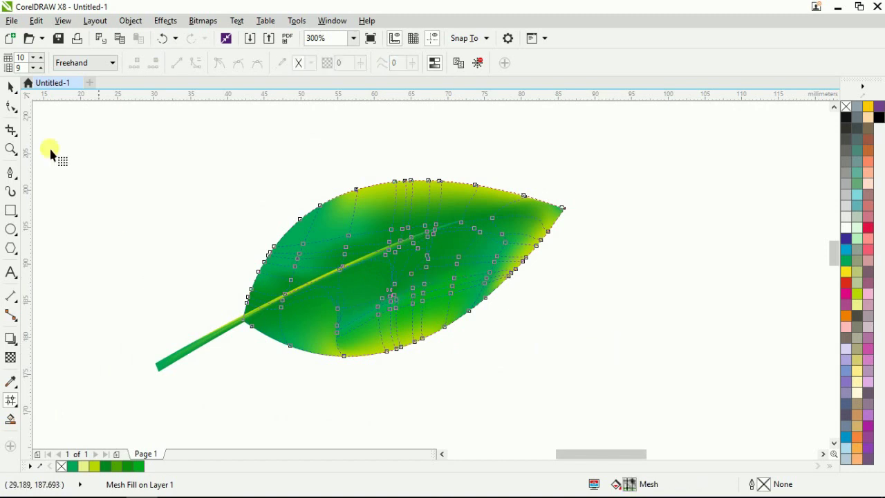
pyautogui.click(11, 86)
pyautogui.click(515, 408)
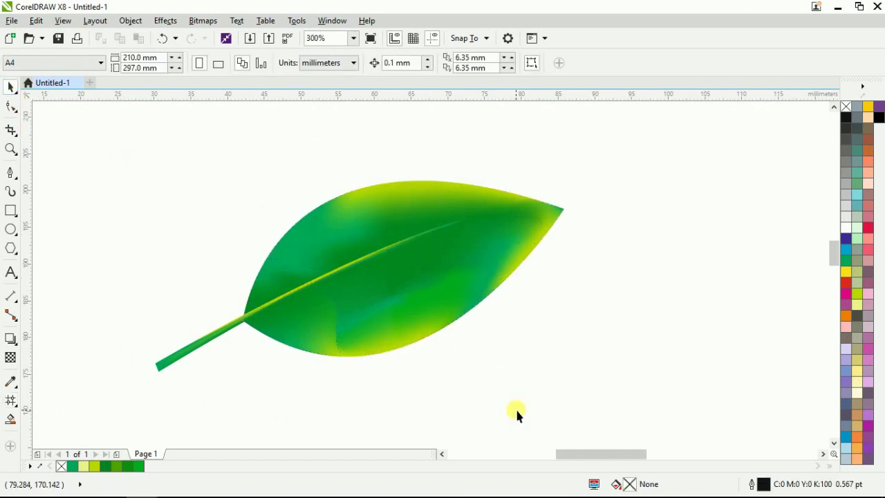
pyautogui.scroll(-2, 418, 267)
pyautogui.scroll(2, 388, 266)
pyautogui.click(382, 272)
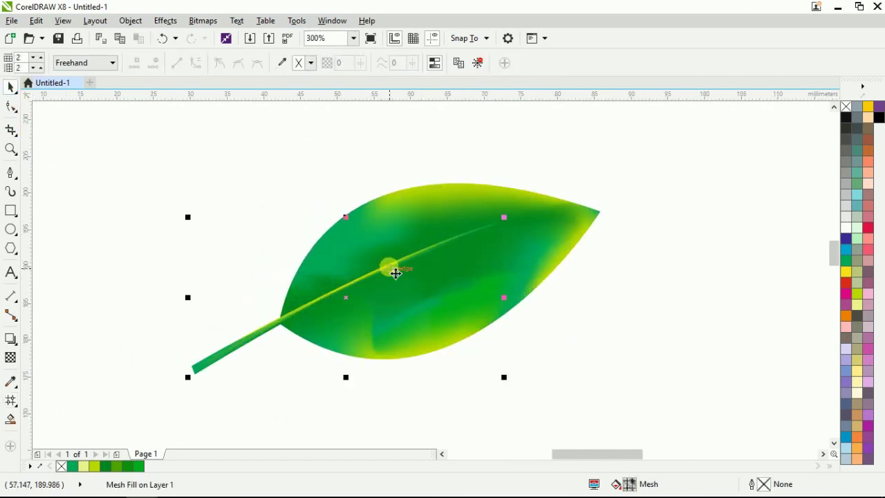
pyautogui.scroll(2, 399, 270)
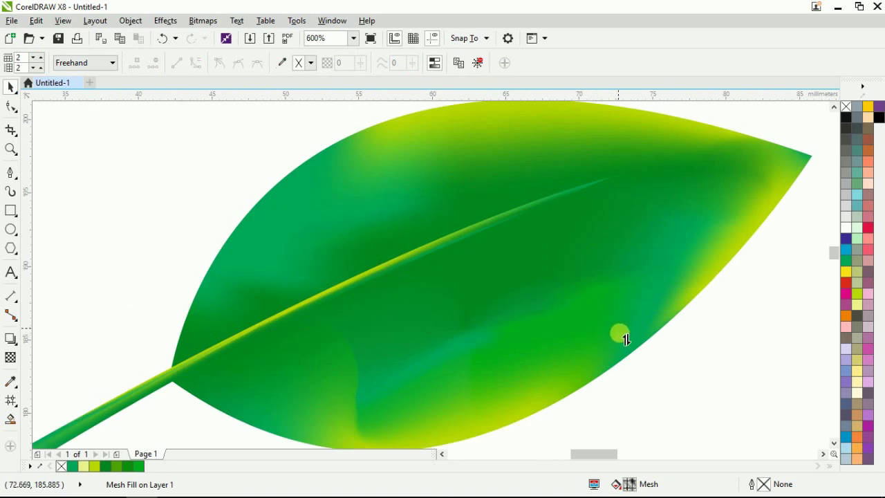
pyautogui.scroll(-2, 274, 246)
pyautogui.click(263, 330)
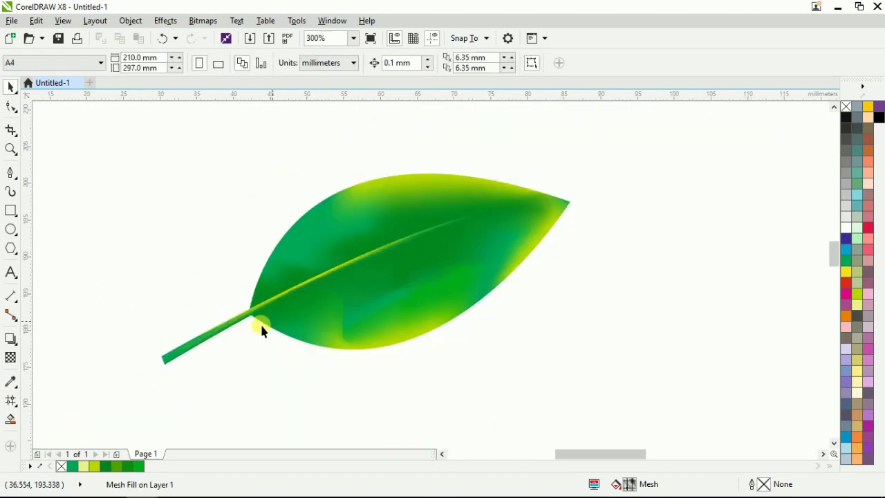
pyautogui.scroll(-2, 280, 260)
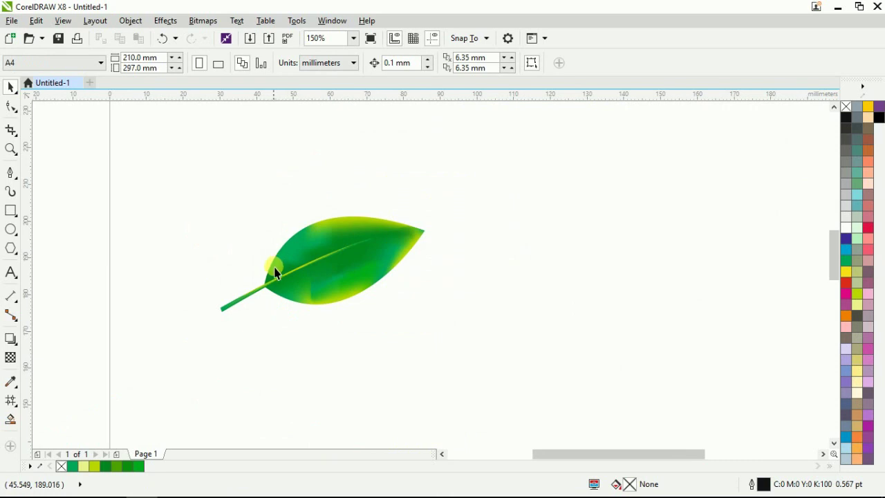
# Recolor the stem's mesh nodes along the part lying over the blade bright green (C81 M2 Y100 K7), then leave mesh editing
pyautogui.scroll(2, 279, 275)
pyautogui.click(296, 282)
pyautogui.press('m')
pyautogui.scroll(2, 301, 286)
pyautogui.click(310, 296)
pyautogui.moveTo(325, 255); pyautogui.dragTo(318, 267)
pyautogui.moveTo(406, 230); pyautogui.dragTo(253, 214)
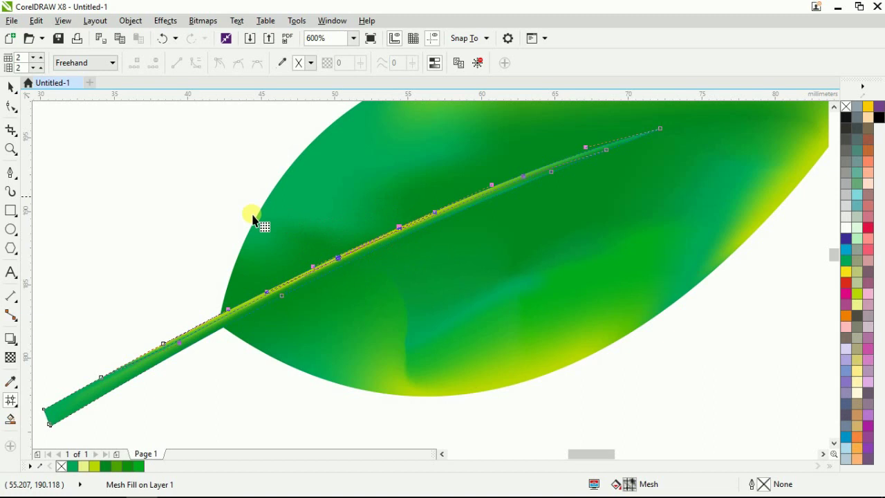
pyautogui.doubleClick(140, 467)
pyautogui.click(512, 422)
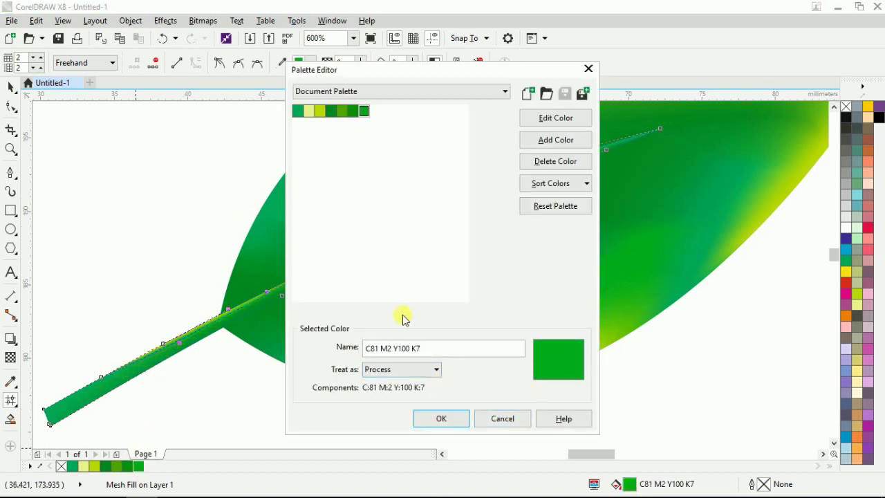
pyautogui.click(505, 419)
pyautogui.press('space')
pyautogui.scroll(-1, 293, 370)
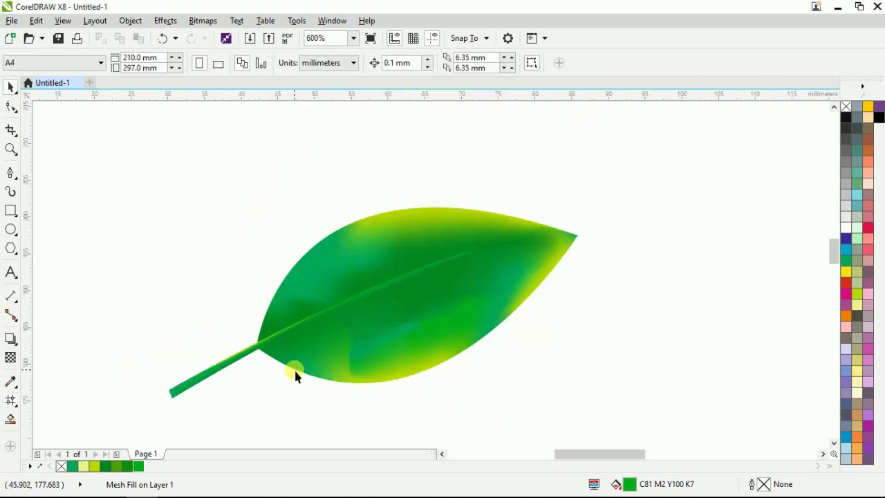
# Duplicate the stem and shrink the copy into a thin vein about 9 mm wide, placed outside the blade near its base
pyautogui.click(349, 307)
pyautogui.hotkey('ctrl', 'd')
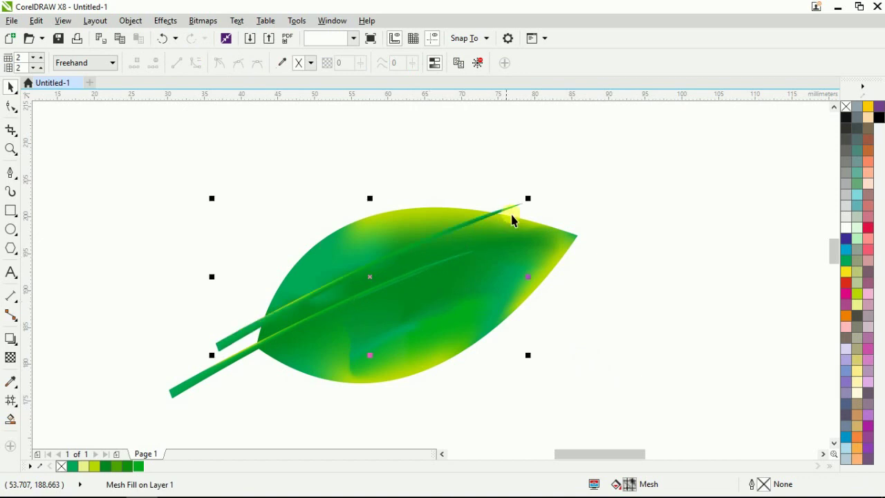
pyautogui.moveTo(528, 199); pyautogui.dragTo(214, 243)
pyautogui.scroll(1, 253, 322)
# Rotate the small vein upright, move it onto the blade's upper half with its base on the stem, and slant it toward the tip
pyautogui.click(282, 220)
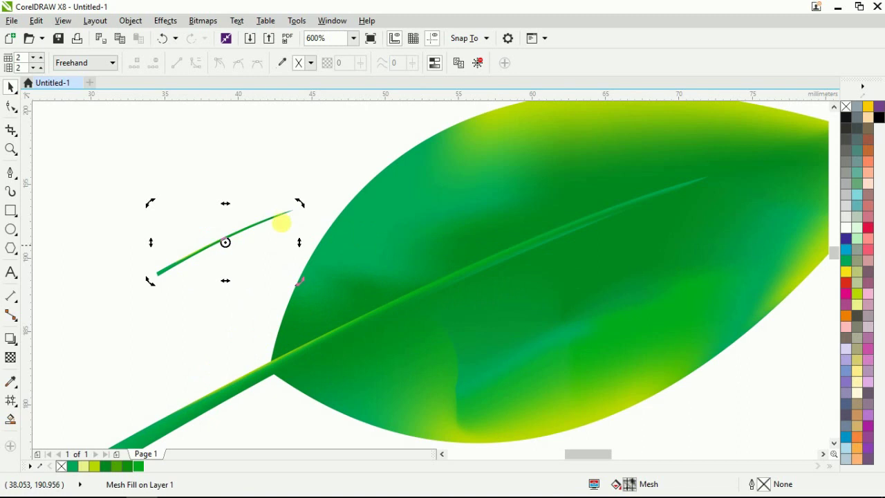
pyautogui.moveTo(298, 207); pyautogui.dragTo(233, 160)
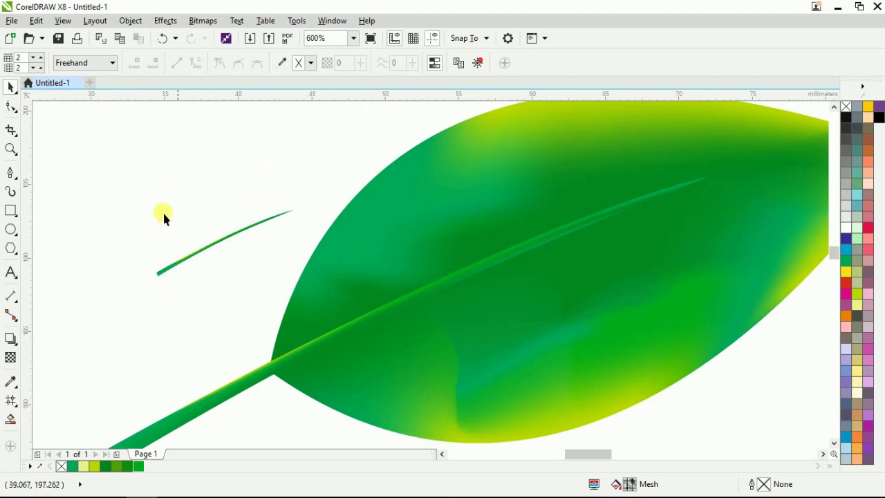
pyautogui.scroll(-1, 162, 211)
pyautogui.click(191, 169)
pyautogui.moveTo(192, 222); pyautogui.dragTo(266, 219)
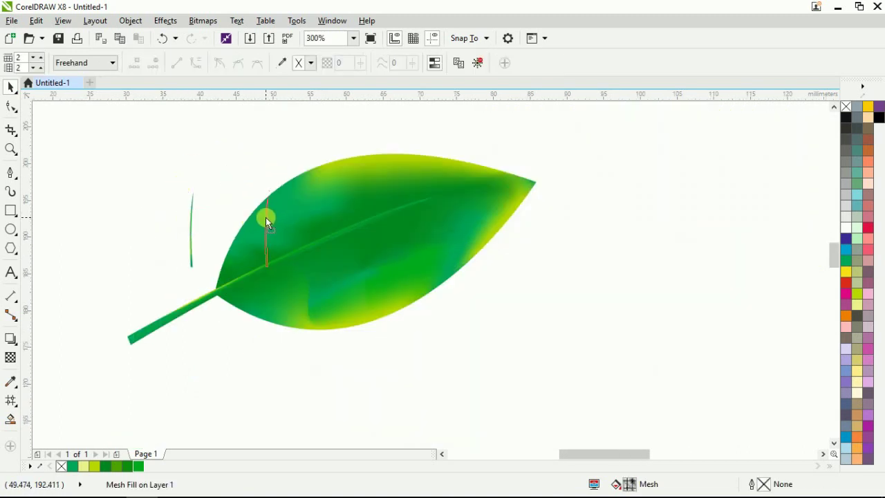
pyautogui.scroll(1, 250, 223)
pyautogui.click(290, 232)
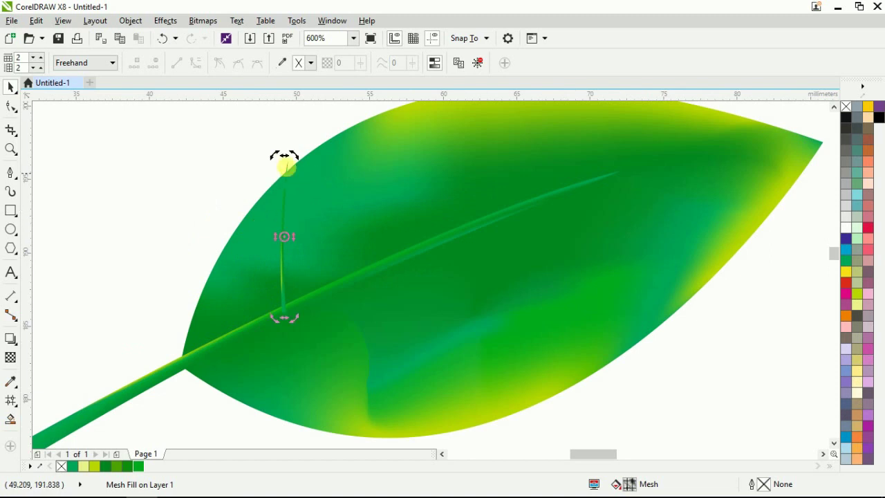
pyautogui.moveTo(291, 158); pyautogui.dragTo(330, 154)
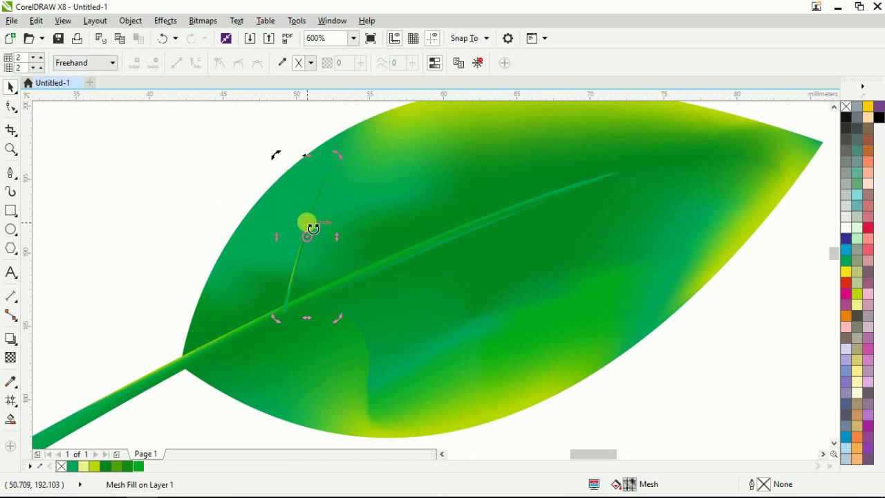
# Duplicate the slanted vein three times and space the copies evenly along the stem's upper side toward the tip
pyautogui.hotkey('ctrl', 'd')
pyautogui.scroll(-1, 336, 275)
pyautogui.scroll(1, 345, 222)
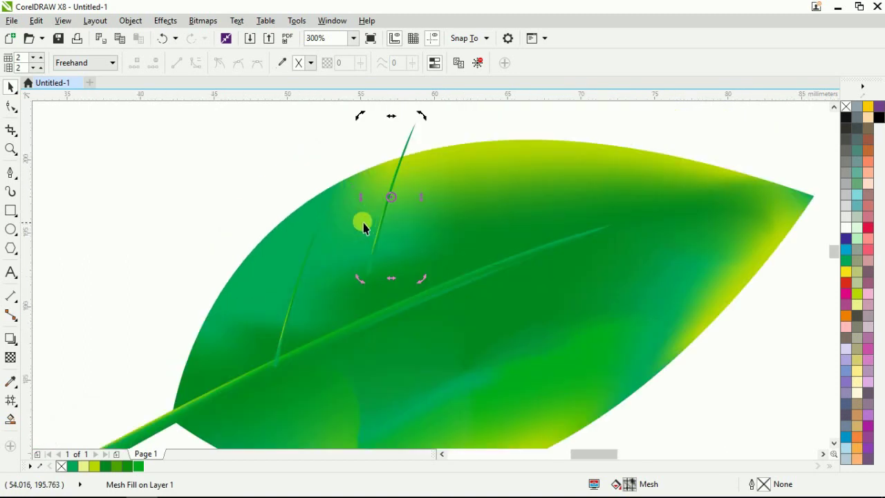
pyautogui.moveTo(392, 184); pyautogui.dragTo(357, 227)
pyautogui.hotkey('ctrl', 'z')
pyautogui.click(266, 159)
pyautogui.moveTo(412, 135); pyautogui.dragTo(384, 183)
pyautogui.hotkey('ctrl', 'd')
pyautogui.moveTo(449, 165); pyautogui.dragTo(467, 220)
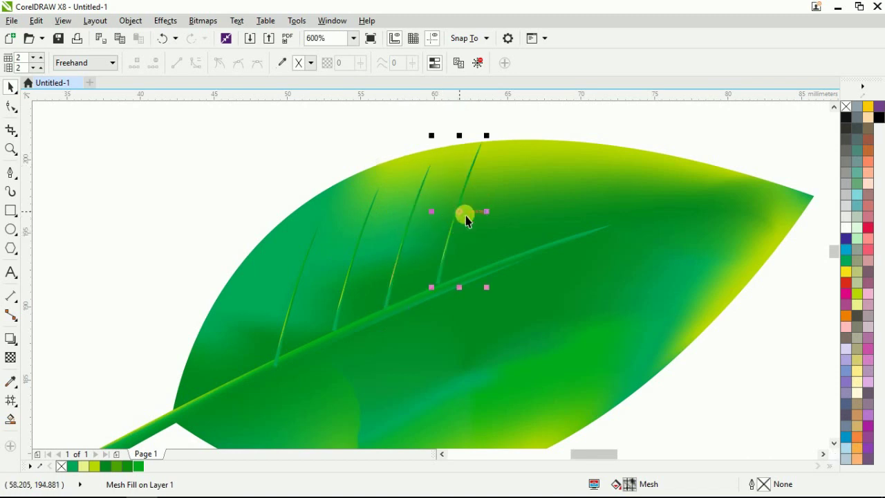
# Add a fifth vein closer to the tip and shorten the two veins nearest the tip to fit inside the blade
pyautogui.scroll(-2, 394, 224)
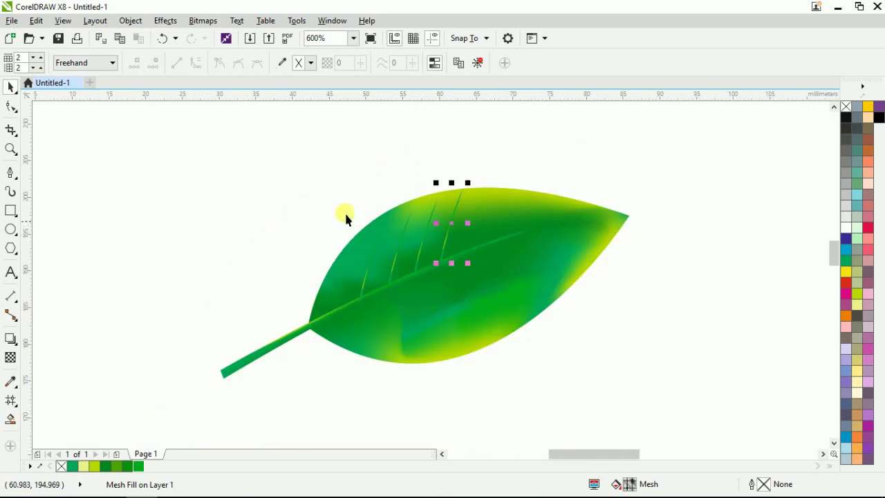
pyautogui.scroll(3, 464, 205)
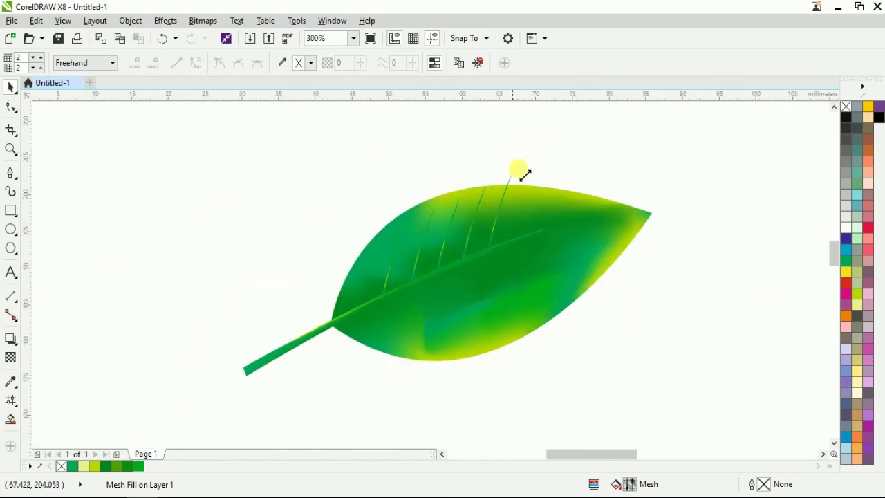
pyautogui.moveTo(519, 169); pyautogui.dragTo(531, 201)
pyautogui.scroll(1, 478, 190)
pyautogui.click(494, 186)
pyautogui.moveTo(501, 173); pyautogui.dragTo(488, 216)
pyautogui.scroll(-1, 335, 235)
# Group the five upper veins, duplicate the group, and mirror the copy both horizontally and vertically
pyautogui.moveTo(468, 155); pyautogui.dragTo(284, 308)
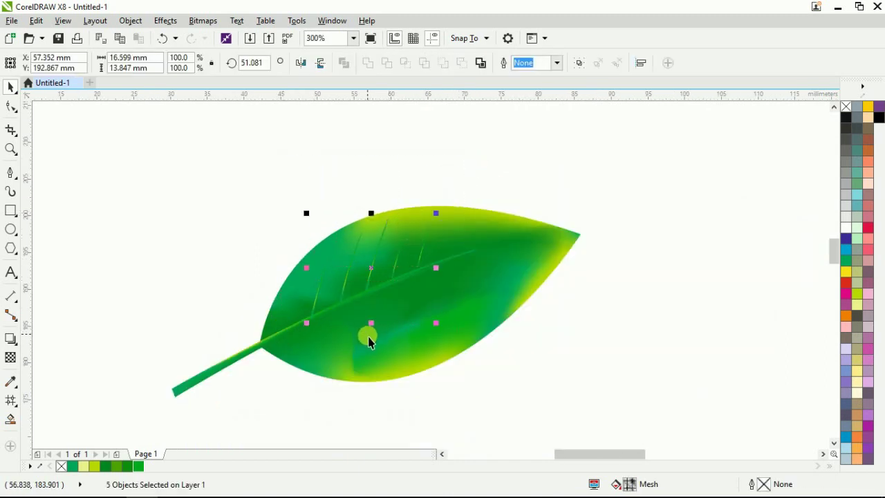
pyautogui.hotkey('ctrl', 'g')
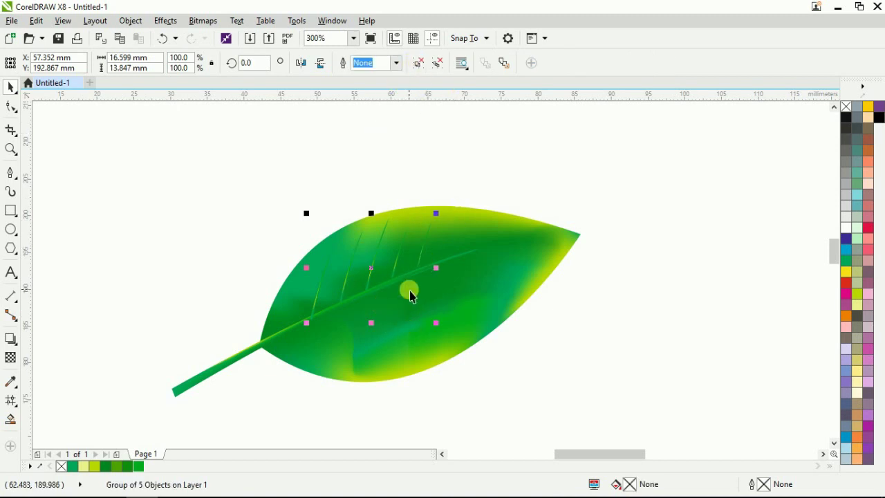
pyautogui.click(36, 21)
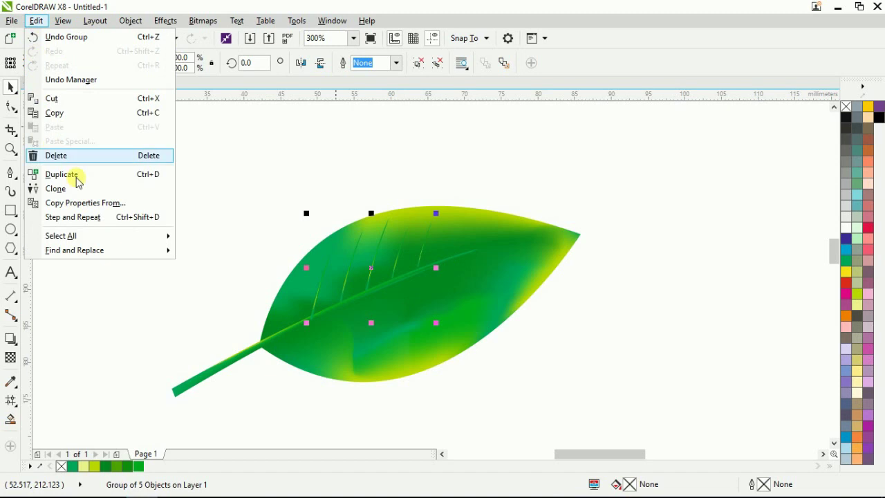
pyautogui.click(113, 175)
pyautogui.click(300, 64)
pyautogui.click(320, 64)
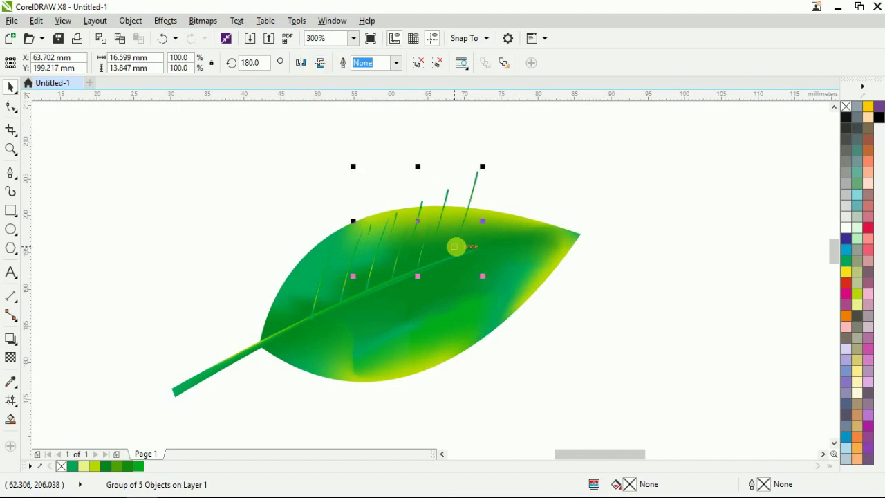
# Move the copied vein group to the blade's lower half, mirror it back horizontally and rotate it about 52 degrees
pyautogui.moveTo(427, 229); pyautogui.dragTo(377, 325)
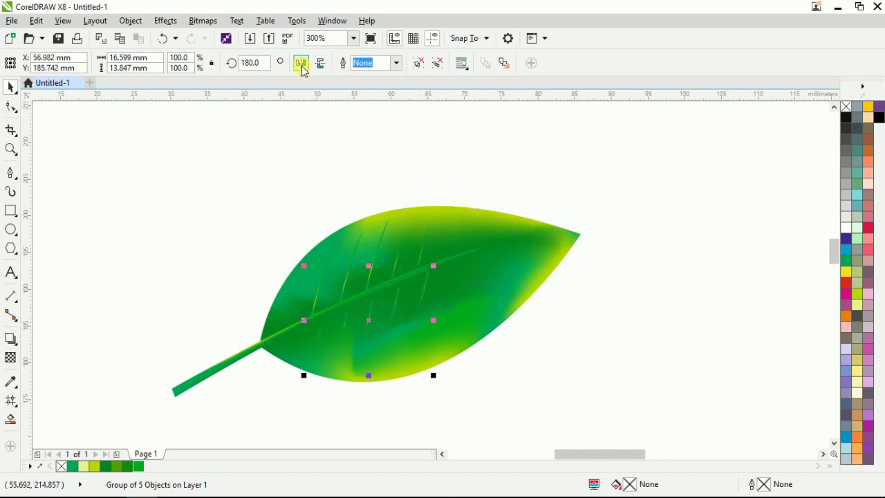
pyautogui.click(367, 323)
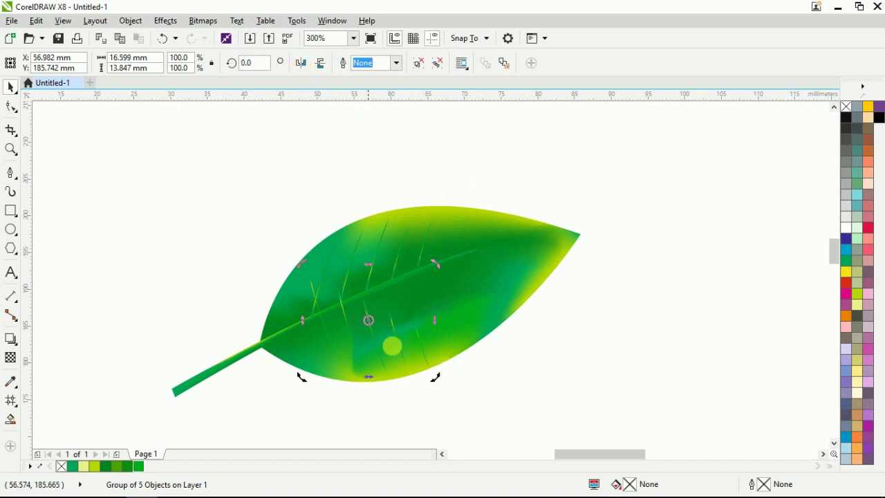
pyautogui.moveTo(438, 379); pyautogui.dragTo(456, 304)
pyautogui.click(521, 371)
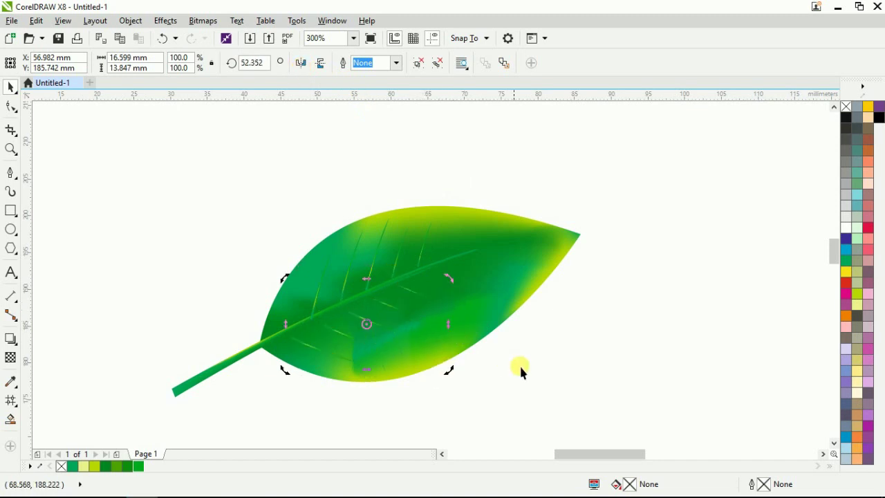
# Fine-tune the position of the lower vein group beneath the stem
pyautogui.scroll(1, 362, 336)
pyautogui.moveTo(395, 308)
pyautogui.mouseDown()
pyautogui.moveTo(394, 299)
pyautogui.moveTo(391, 311)
pyautogui.mouseUp()
pyautogui.hotkey('ctrl', 'z')
pyautogui.hotkey('ctrl', 'shift', 'z')
pyautogui.click(641, 398)
pyautogui.moveTo(369, 282)
pyautogui.mouseDown()
pyautogui.moveTo(379, 286)
pyautogui.moveTo(344, 294)
pyautogui.moveTo(356, 291)
pyautogui.mouseUp()
pyautogui.scroll(-2, 366, 262)
# Select the upper and lower vein groups together and ungroup them
pyautogui.moveTo(214, 121); pyautogui.dragTo(468, 338)
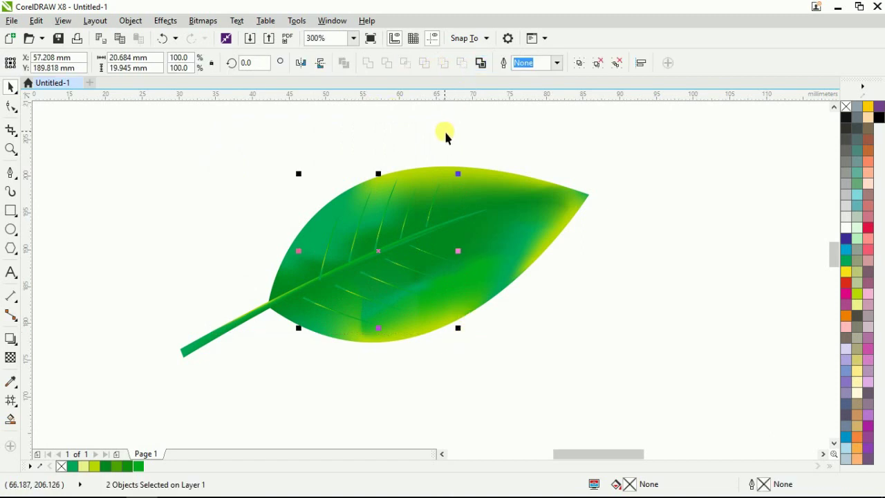
pyautogui.hotkey('ctrl', 'u')
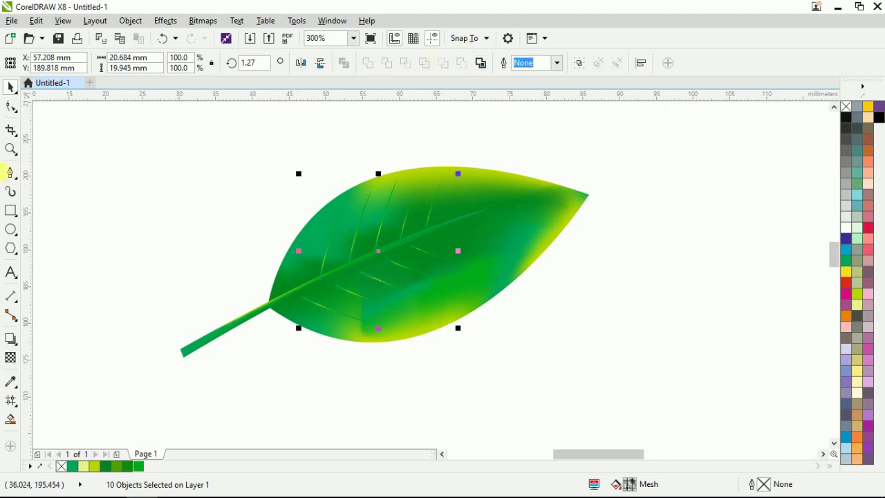
# Apply a uniform transparency to the ten selected side veins, trying 40, 50 and 80 before settling on 65
pyautogui.click(11, 356)
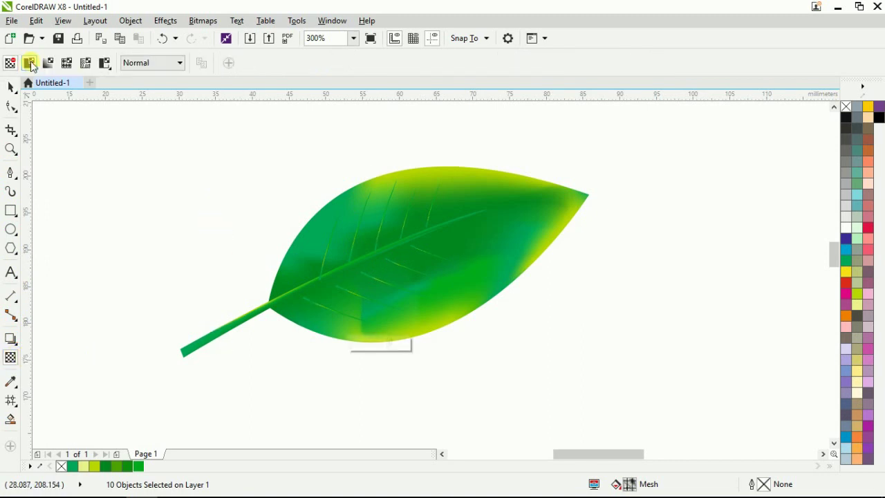
pyautogui.click(31, 65)
pyautogui.click(233, 63)
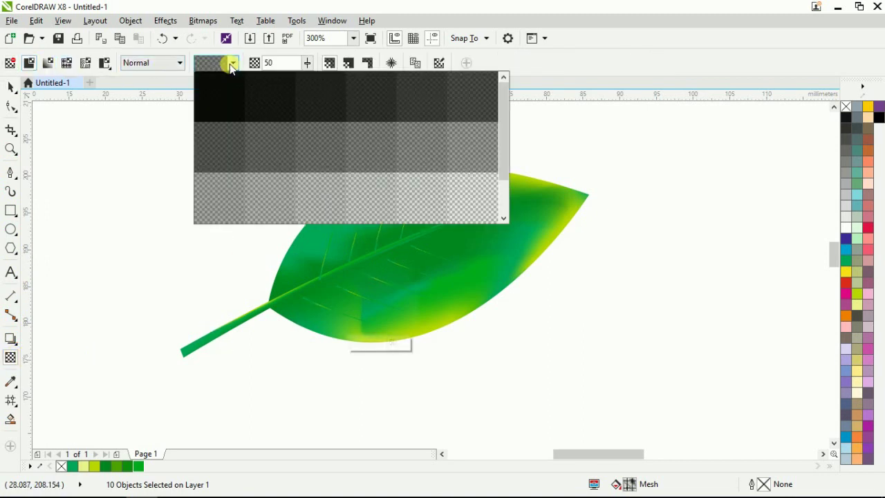
pyautogui.click(253, 148)
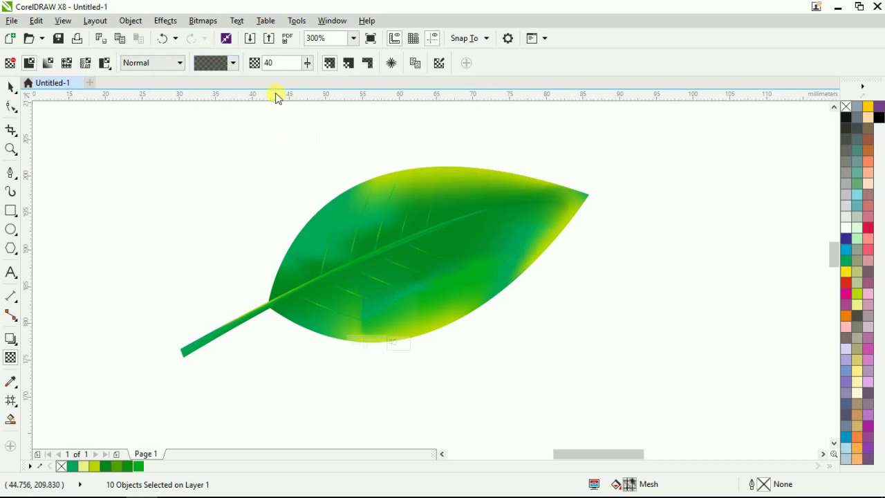
pyautogui.click(232, 63)
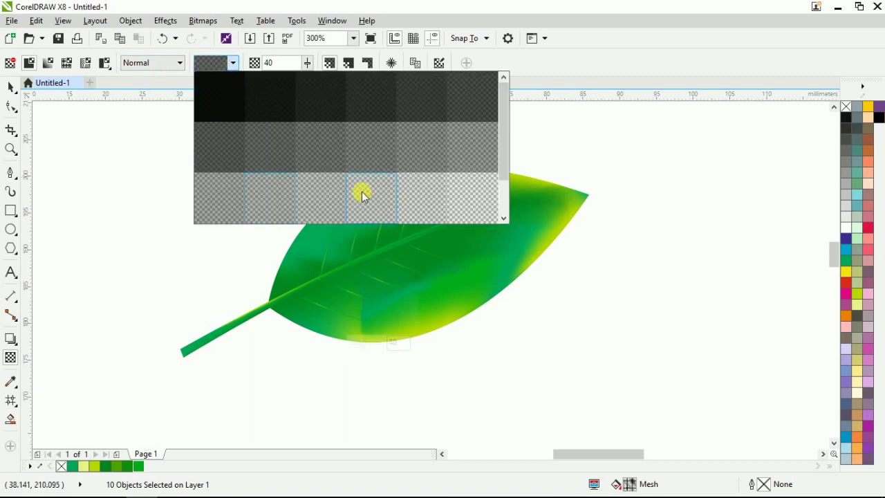
pyautogui.click(367, 165)
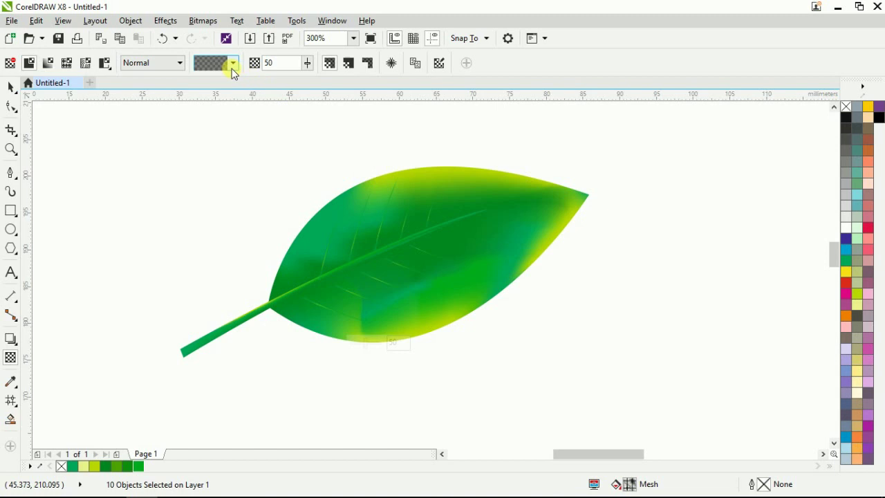
pyautogui.click(233, 66)
pyautogui.click(391, 197)
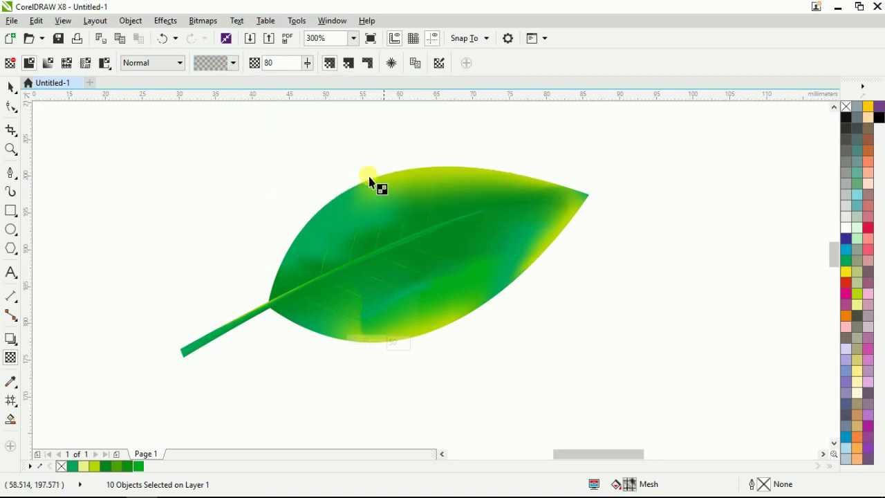
pyautogui.click(233, 66)
pyautogui.click(231, 193)
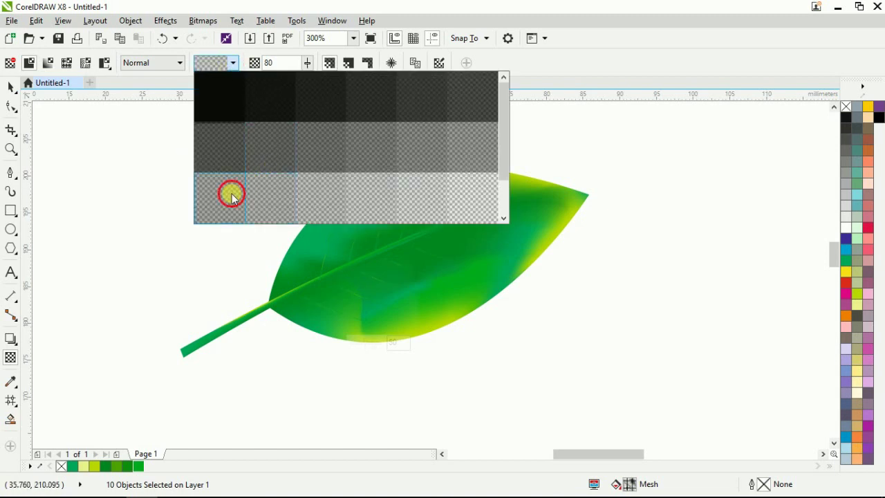
pyautogui.press('space')
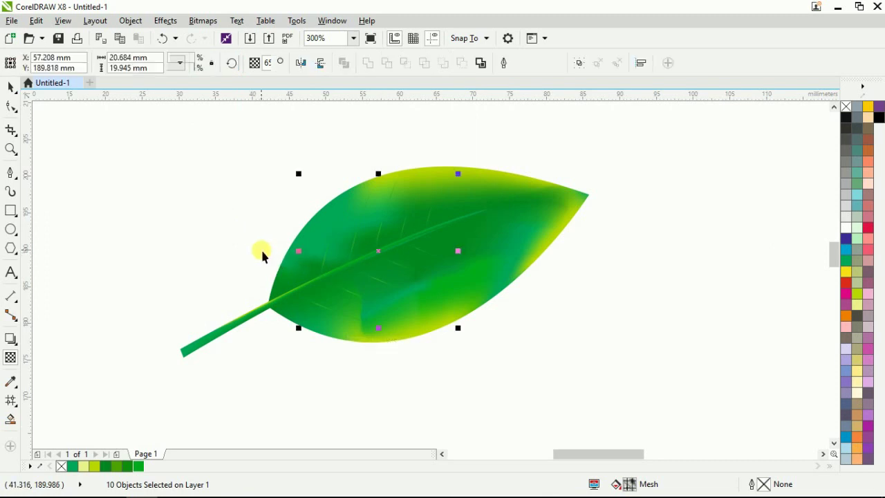
# Group the blade, stem and veins into one leaf and move it to the right on the page
pyautogui.scroll(-1, 414, 217)
pyautogui.moveTo(664, 143); pyautogui.dragTo(196, 362)
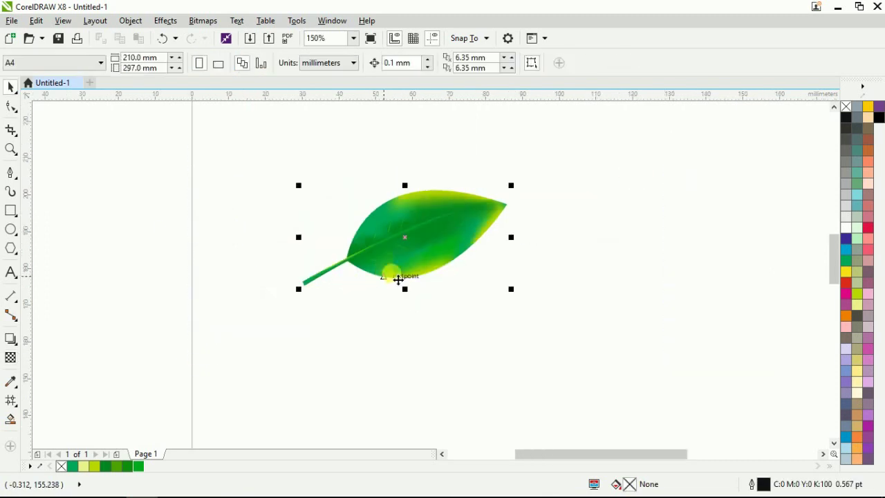
pyautogui.hotkey('ctrl', 'g')
pyautogui.moveTo(419, 249); pyautogui.dragTo(544, 244)
# Make a copy of the leaf scaled to 61.4%, rotate it to about 44 degrees and place it above the large leaf's stem
pyautogui.moveTo(614, 170); pyautogui.dragTo(473, 252)
pyautogui.click(473, 253)
pyautogui.moveTo(500, 226); pyautogui.dragTo(515, 170)
pyautogui.hotkey('ctrl', 'z')
pyautogui.click(484, 210)
pyautogui.moveTo(480, 205); pyautogui.dragTo(454, 211)
pyautogui.scroll(2, 454, 230)
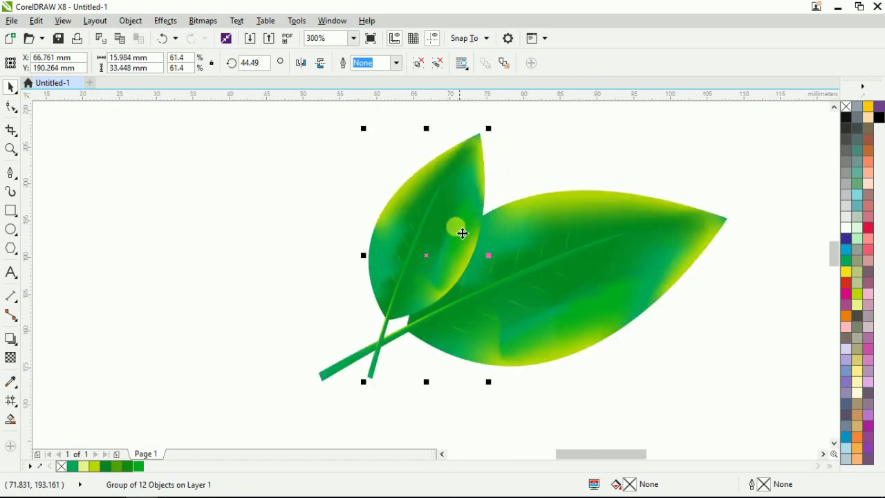
# Place another leaf copy below the large leaf, scaled to 72.9% and rotated to about 310 degrees, with the stems crossing
pyautogui.scroll(-2, 397, 218)
pyautogui.press('Tab')
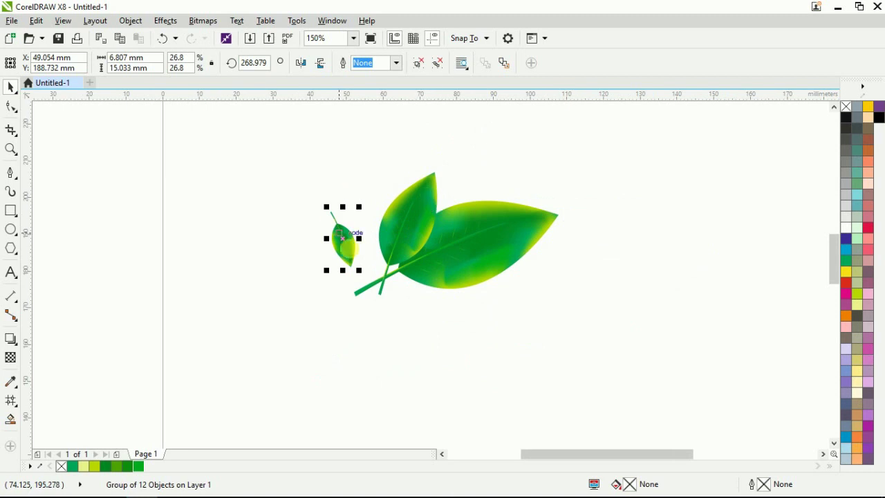
pyautogui.moveTo(346, 247); pyautogui.dragTo(451, 312)
pyautogui.click(419, 301)
pyautogui.click(596, 336)
pyautogui.scroll(1, 444, 321)
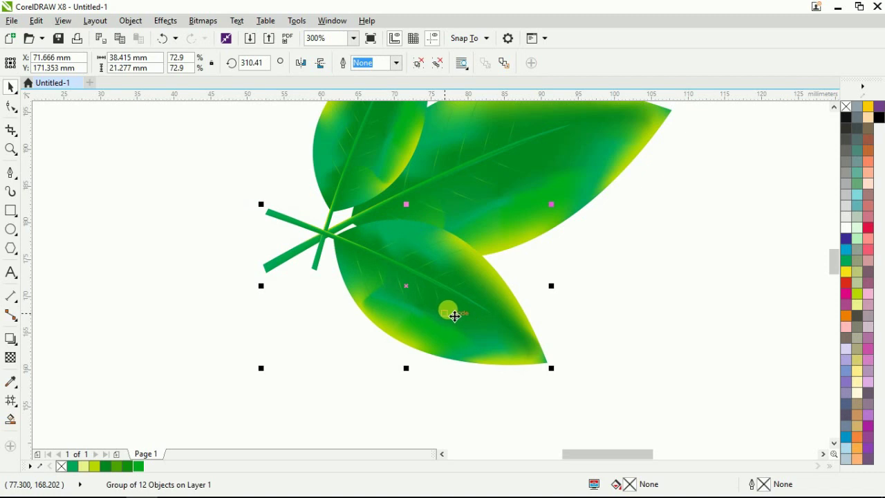
pyautogui.scroll(-2, 377, 289)
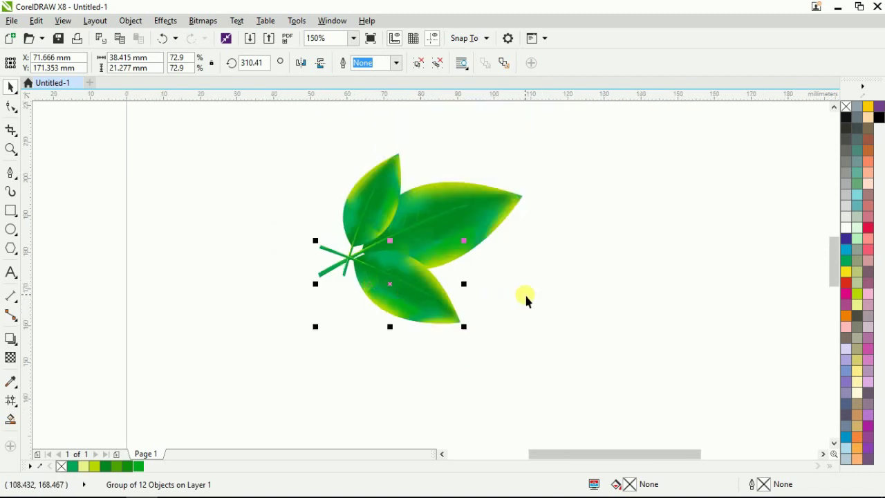
# Add a drop shadow to the lower leaf
pyautogui.moveTo(250, 123); pyautogui.dragTo(671, 352)
pyautogui.scroll(2, 390, 270)
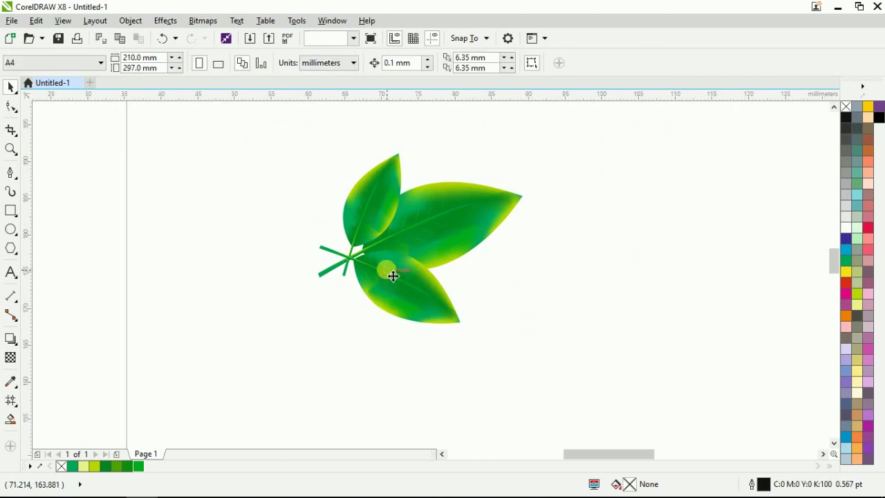
pyautogui.click(391, 273)
pyautogui.click(10, 339)
pyautogui.moveTo(423, 350); pyautogui.dragTo(412, 235)
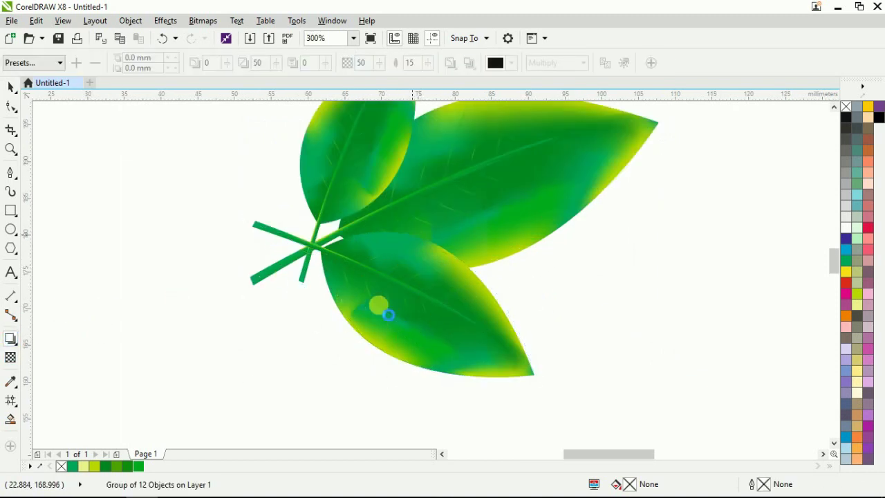
# Add drop shadows to the small upper leaf and the large leaf
pyautogui.press('space')
pyautogui.click(358, 172)
pyautogui.scroll(-1, 366, 244)
pyautogui.scroll(1, 357, 173)
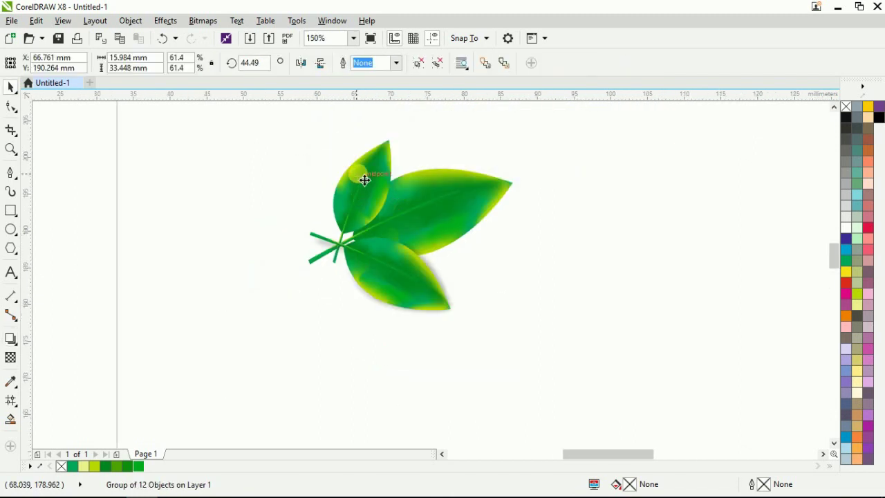
pyautogui.press('space')
pyautogui.moveTo(352, 163); pyautogui.dragTo(380, 340)
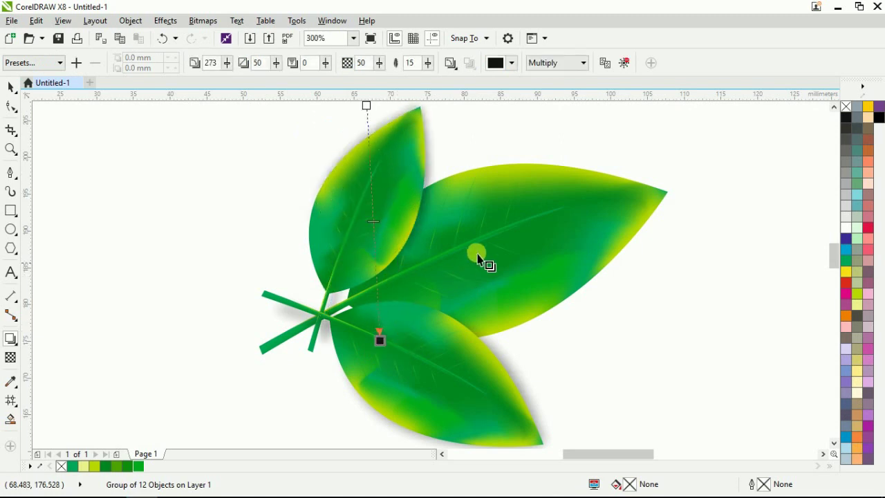
pyautogui.moveTo(490, 174); pyautogui.dragTo(475, 368)
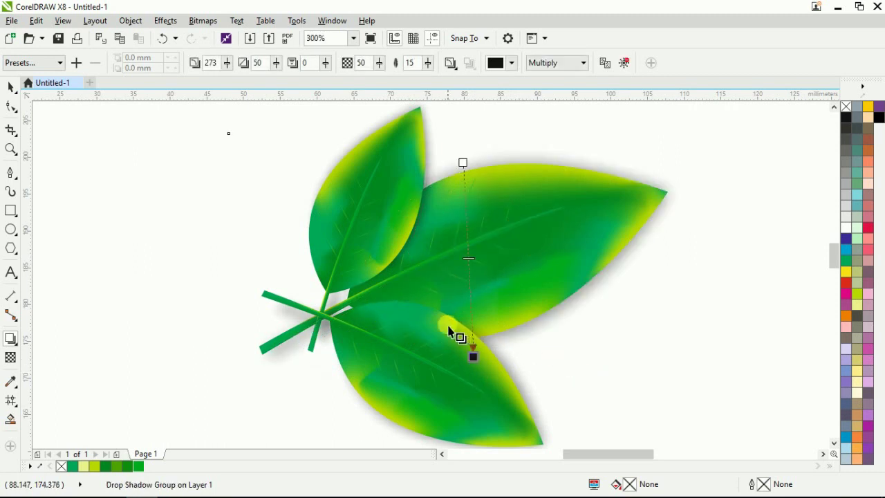
# Group the three shadowed leaves and rotate the group by about 2.7 degrees
pyautogui.scroll(-1, 448, 327)
pyautogui.press('space')
pyautogui.click(697, 280)
pyautogui.moveTo(399, 337); pyautogui.dragTo(702, 438)
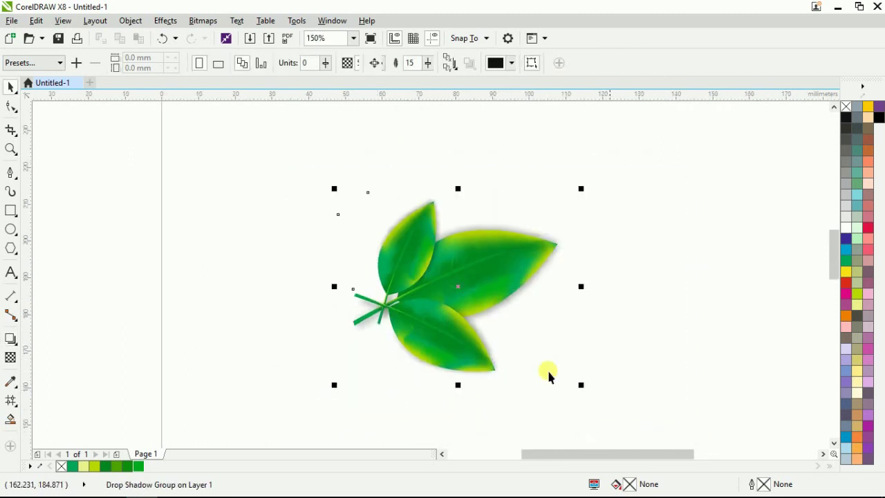
pyautogui.hotkey('ctrl', 'g')
pyautogui.click(649, 325)
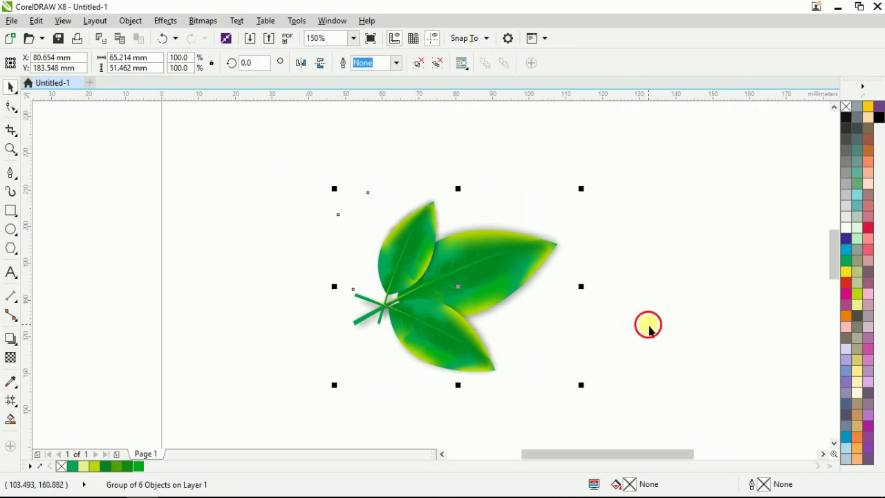
pyautogui.doubleClick(525, 296)
pyautogui.moveTo(584, 390); pyautogui.dragTo(591, 384)
pyautogui.scroll(-2, 654, 316)
pyautogui.click(568, 240)
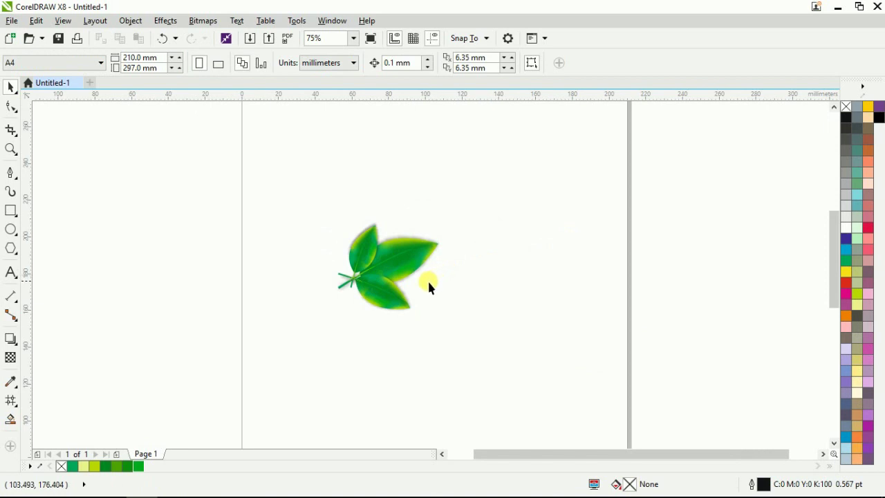
# Examine the finished three-leaf cluster in a full-screen preview
pyautogui.press('z')
pyautogui.moveTo(314, 205); pyautogui.dragTo(449, 337)
pyautogui.press('F9')
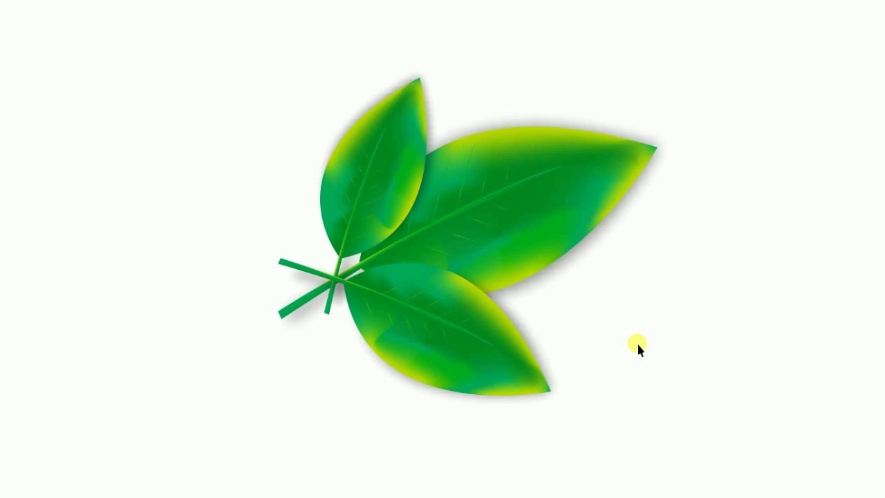
pyautogui.press('Escape')
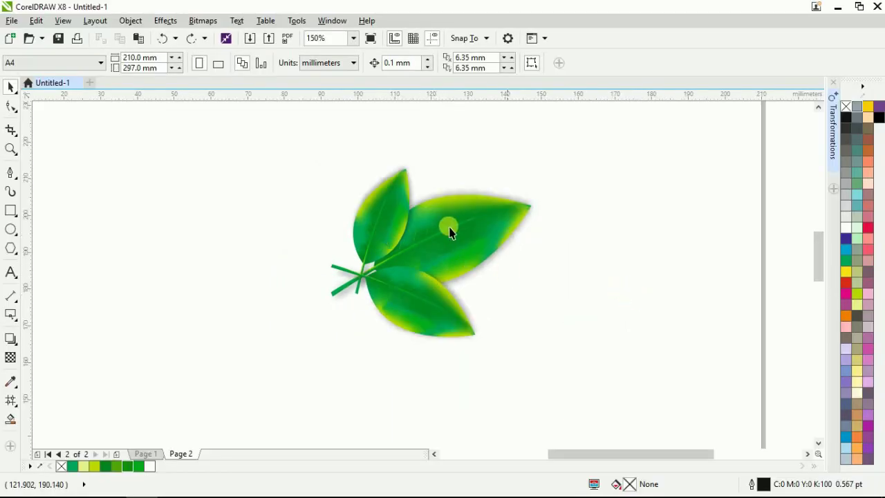
# Ungroup the leaf cluster on Page 2 and delete the small upper leaf and the lower leaf
pyautogui.click(419, 224)
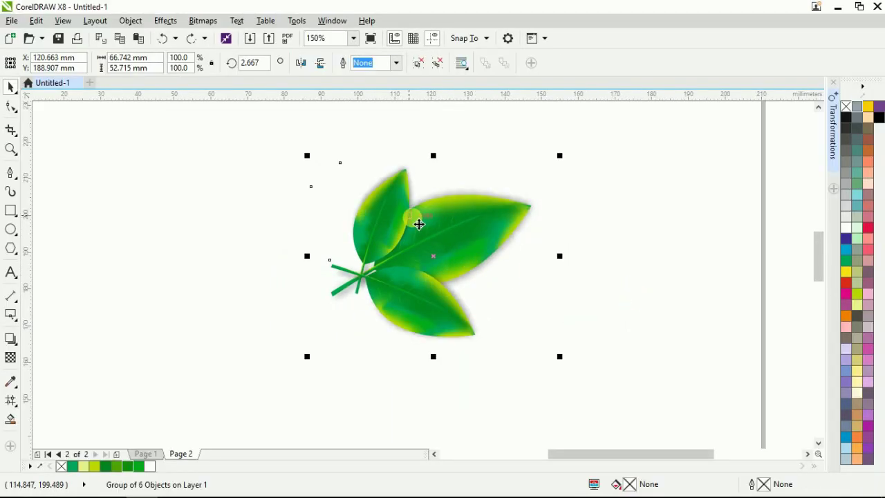
pyautogui.hotkey('ctrl', 'u')
pyautogui.press('Escape')
pyautogui.click(390, 217)
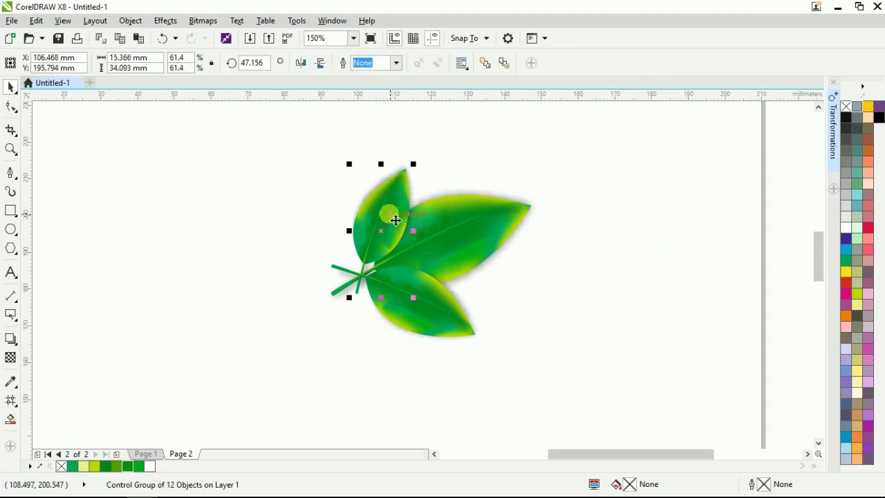
pyautogui.press('Delete')
pyautogui.press('Escape')
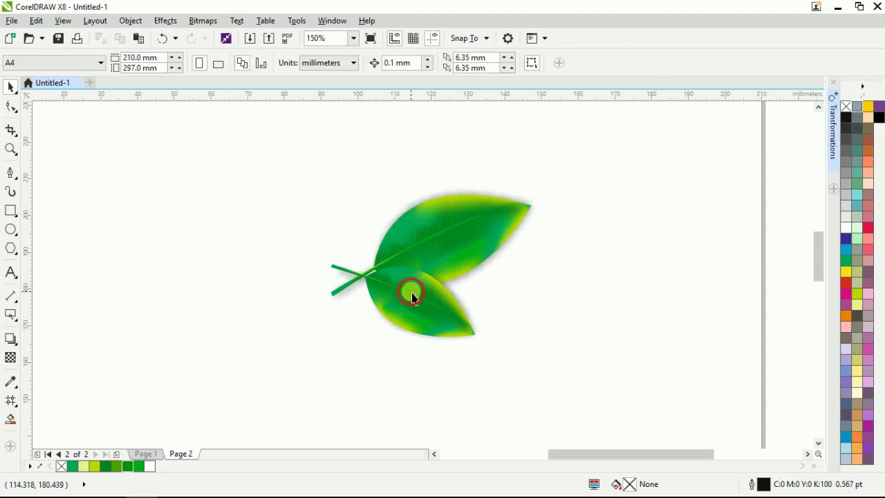
pyautogui.click(412, 297)
pyautogui.press('Delete')
# Rotate the remaining large leaf to about 49 degrees and duplicate it
pyautogui.click(475, 229)
pyautogui.click(489, 221)
pyautogui.moveTo(533, 188); pyautogui.dragTo(454, 195)
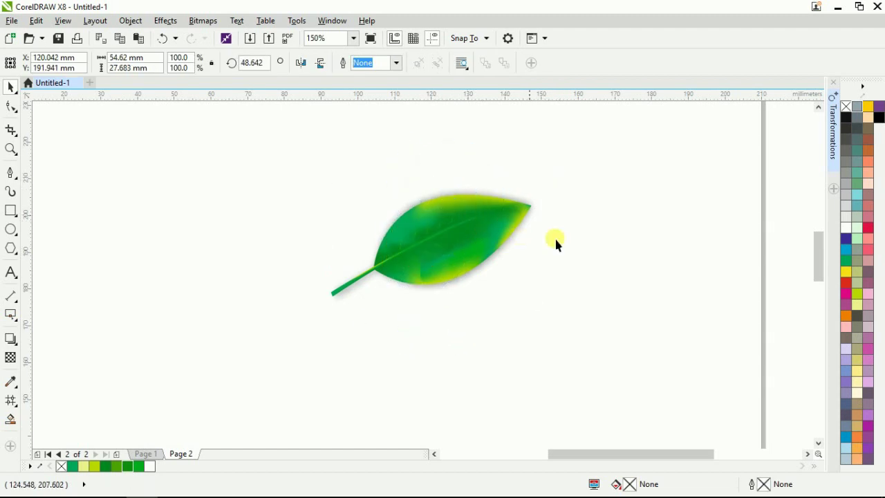
pyautogui.hotkey('ctrl', 'd')
# Scale the duplicate leaf to 78.5%, rotate it to about 72 degrees and join it at the stem base, with its rotation centre there
pyautogui.click(471, 215)
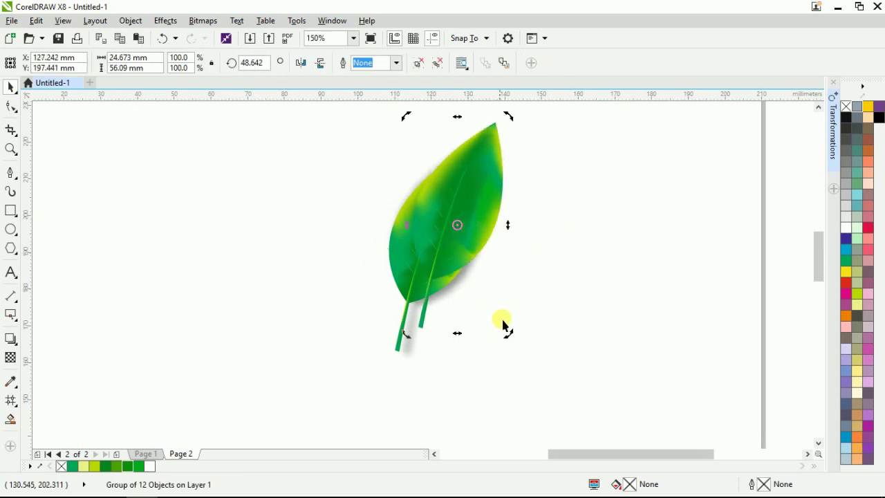
pyautogui.moveTo(509, 334); pyautogui.dragTo(572, 337)
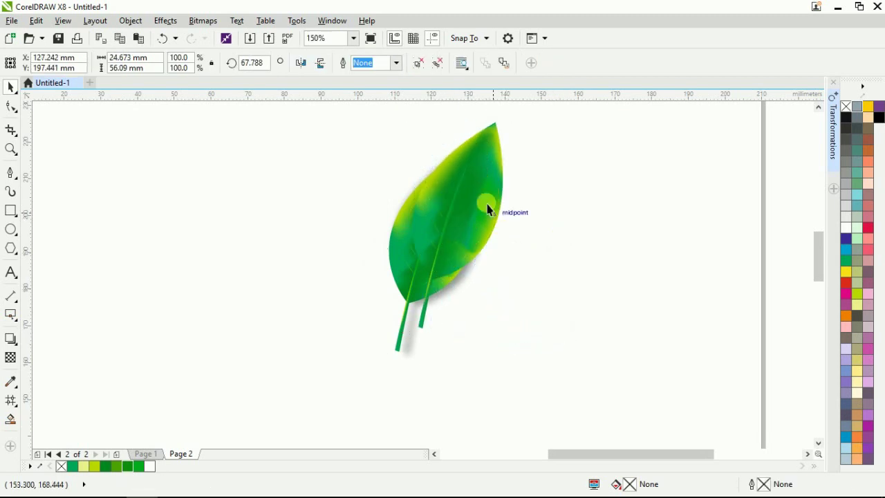
pyautogui.moveTo(472, 190); pyautogui.dragTo(410, 204)
pyautogui.click(388, 241)
pyautogui.moveTo(387, 242); pyautogui.dragTo(401, 352)
pyautogui.moveTo(342, 125); pyautogui.dragTo(418, 294)
pyautogui.click(601, 166)
pyautogui.click(389, 175)
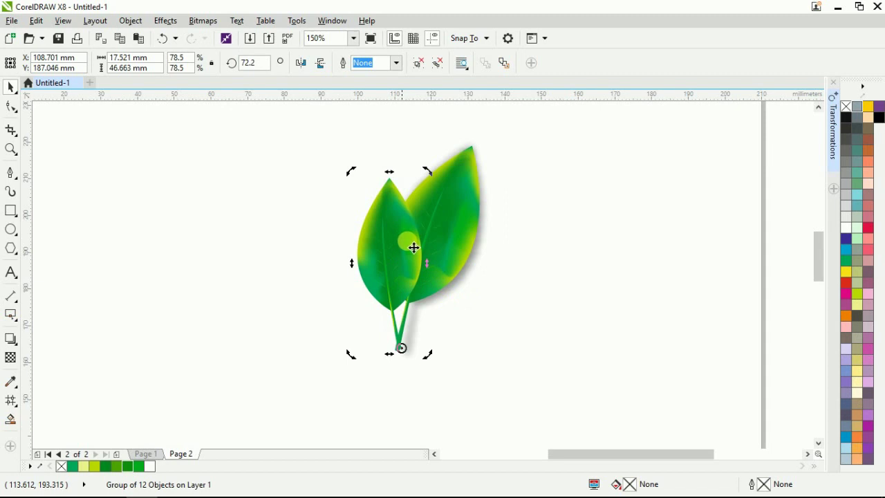
# Create a third leaf by rotating a copy around the stem base to about 98 degrees, and reduce its size
pyautogui.click(391, 240)
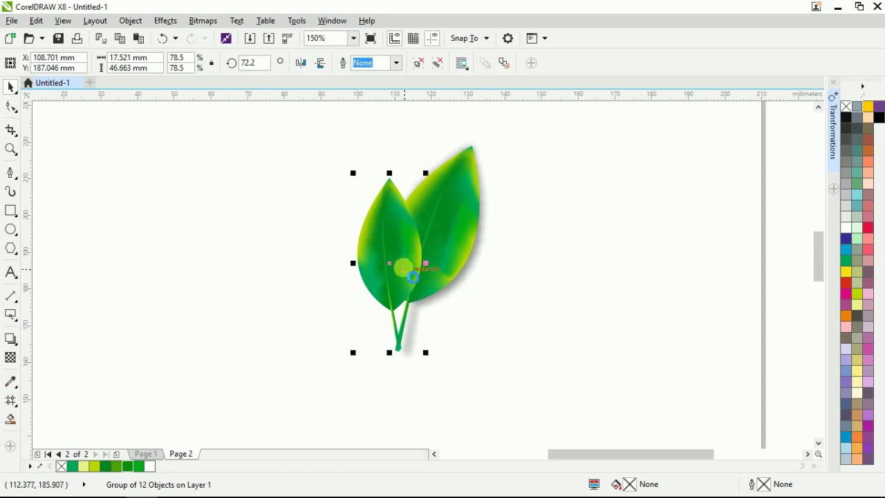
pyautogui.click(398, 268)
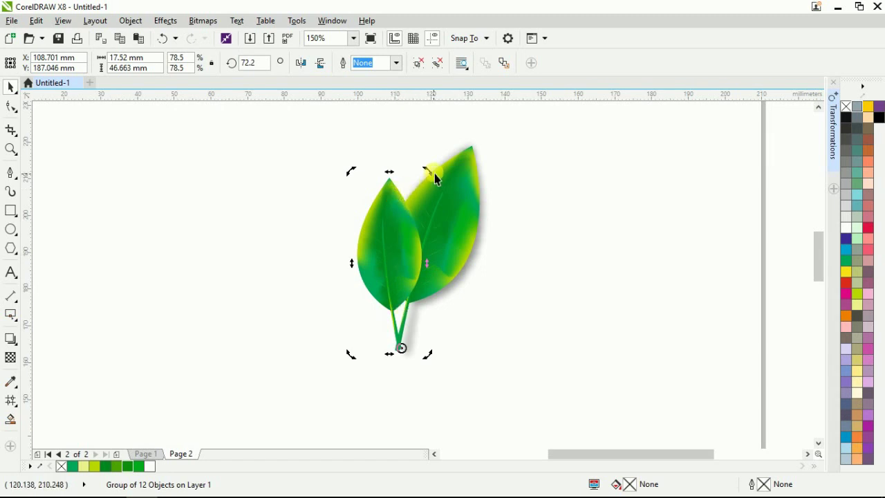
pyautogui.moveTo(426, 169); pyautogui.dragTo(379, 238)
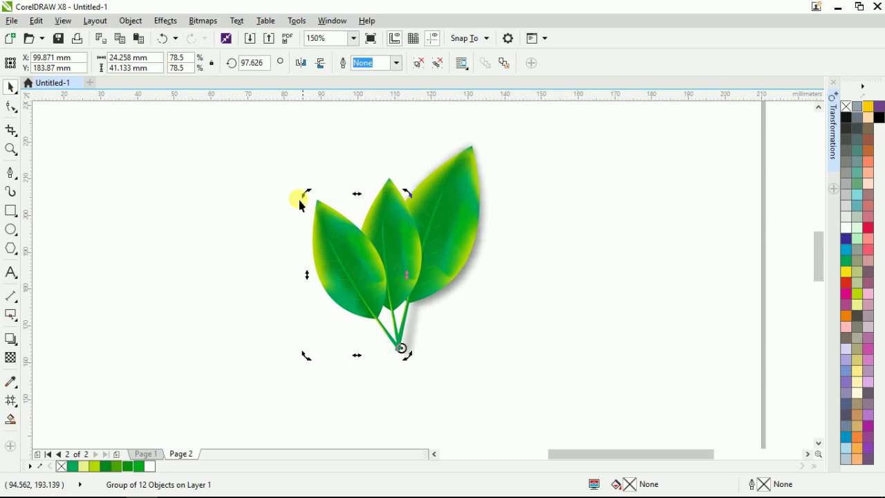
pyautogui.click(342, 232)
pyautogui.moveTo(309, 196); pyautogui.dragTo(325, 220)
# Select all three leaves, rotate them slightly counterclockwise and move them toward the page's left side
pyautogui.moveTo(512, 124); pyautogui.dragTo(284, 366)
pyautogui.click(417, 287)
pyautogui.moveTo(509, 375)
pyautogui.mouseDown()
pyautogui.moveTo(533, 356)
pyautogui.moveTo(518, 363)
pyautogui.mouseUp()
pyautogui.moveTo(452, 253); pyautogui.dragTo(348, 260)
pyautogui.click(575, 293)
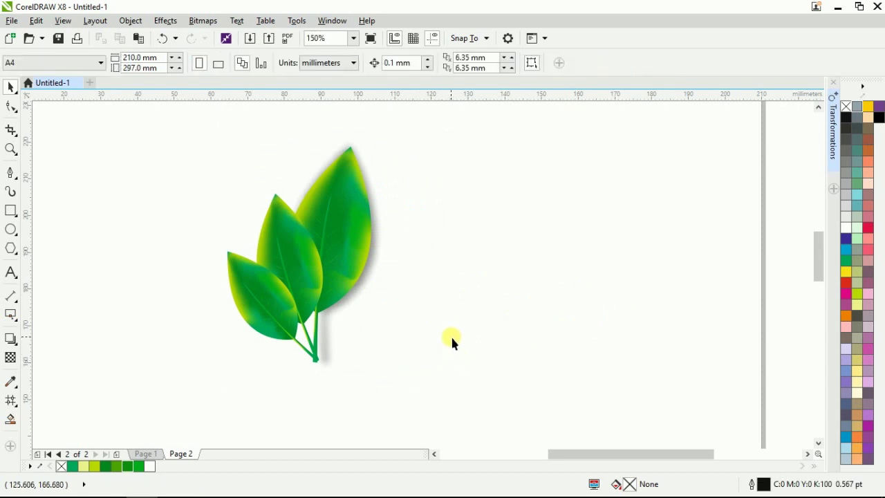
# Add the artistic text "Leaves" beside the stem base of the three-leaf cluster
pyautogui.click(10, 271)
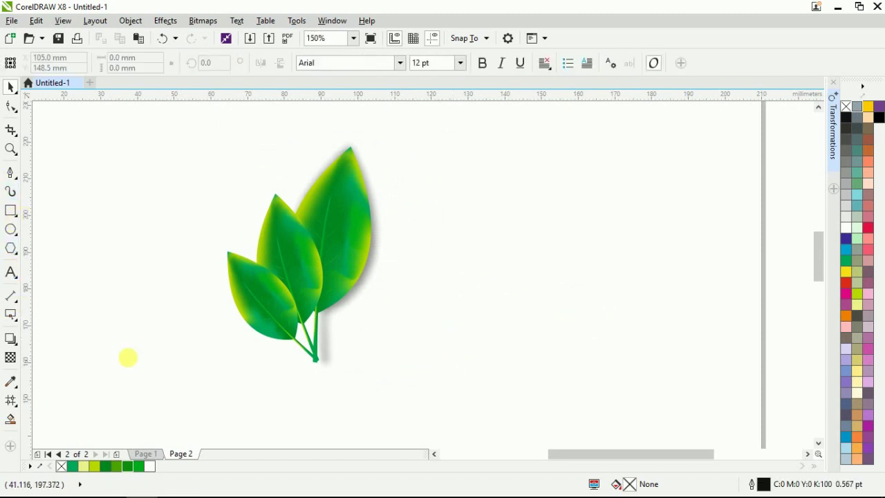
pyautogui.click(399, 324)
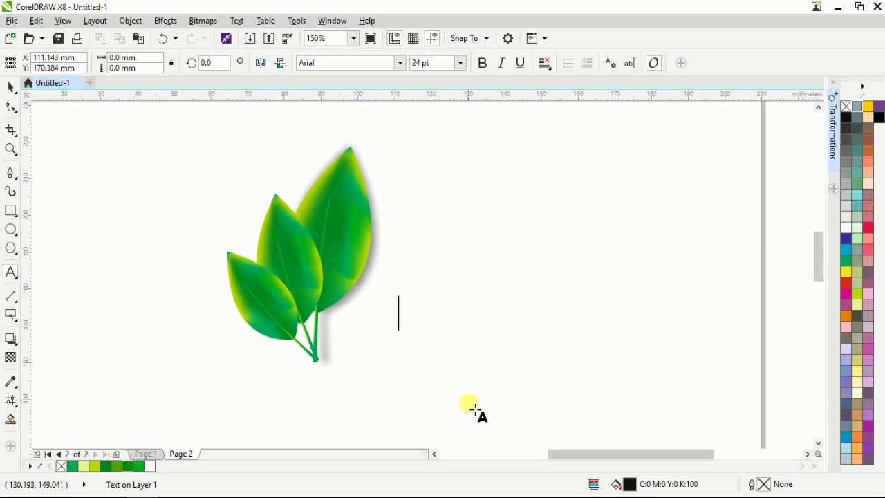
pyautogui.write('Leave')
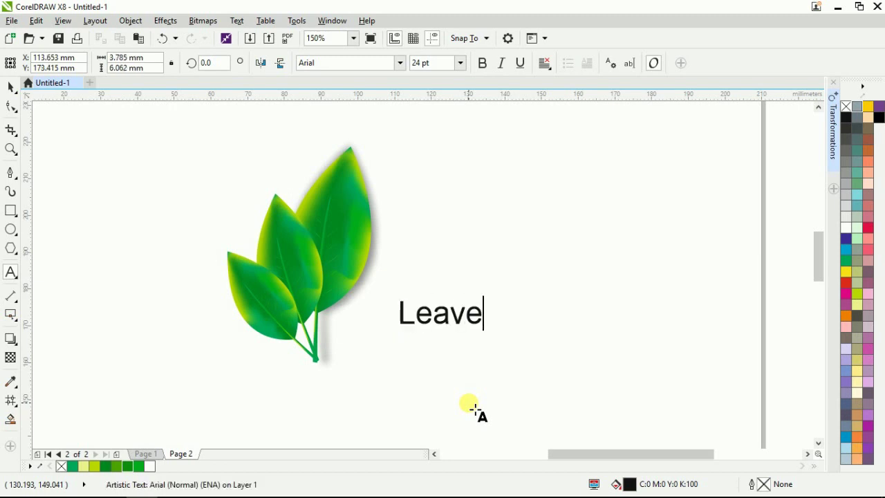
# Set the text's font to Ave Fedan PERSONAL USE ONLY, enlarge it to about 72 pt and place it against the stem base
pyautogui.click(401, 63)
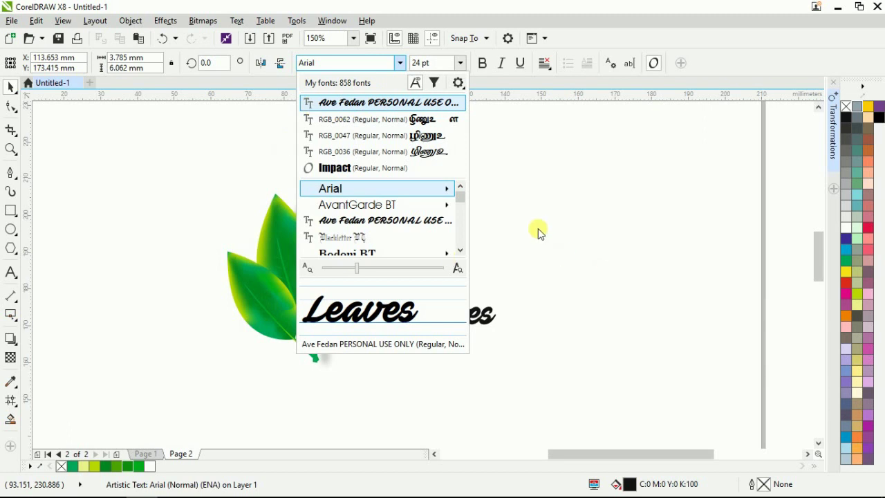
pyautogui.click(415, 102)
pyautogui.moveTo(698, 368); pyautogui.dragTo(750, 381)
pyautogui.moveTo(477, 340); pyautogui.dragTo(492, 360)
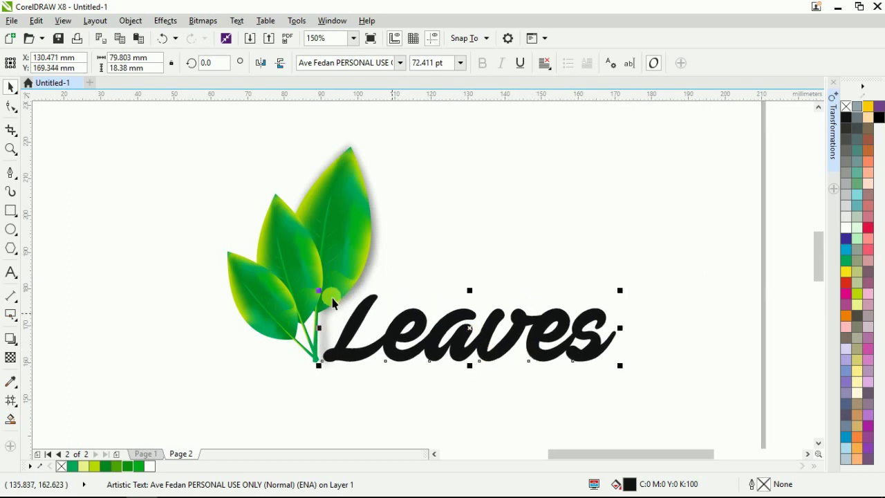
# Select the three leaves with the text and move them together up and left, centred at about X 112.5 mm, Y 200.2 mm
pyautogui.scroll(-2, 336, 307)
pyautogui.moveTo(478, 294); pyautogui.dragTo(562, 283)
pyautogui.moveTo(601, 172); pyautogui.dragTo(204, 387)
pyautogui.moveTo(544, 345); pyautogui.dragTo(460, 308)
pyautogui.scroll(1, 221, 175)
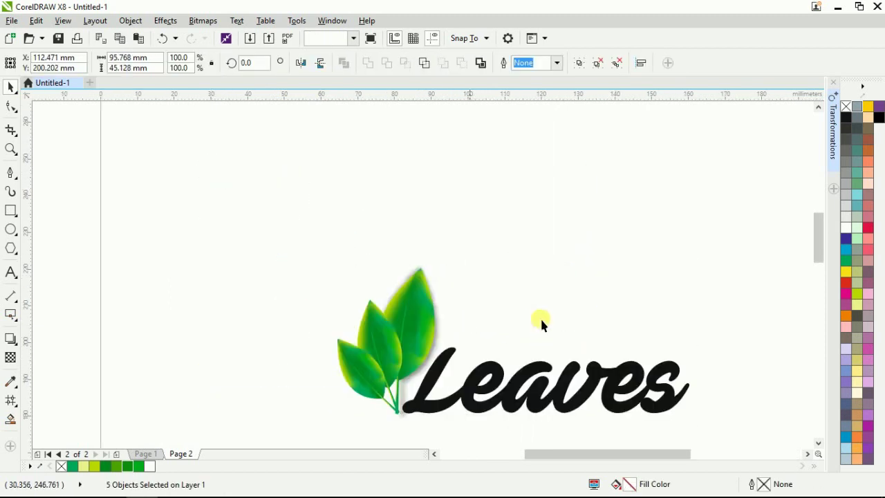
pyautogui.click(531, 316)
pyautogui.moveTo(560, 379); pyautogui.dragTo(445, 305)
pyautogui.press('space')
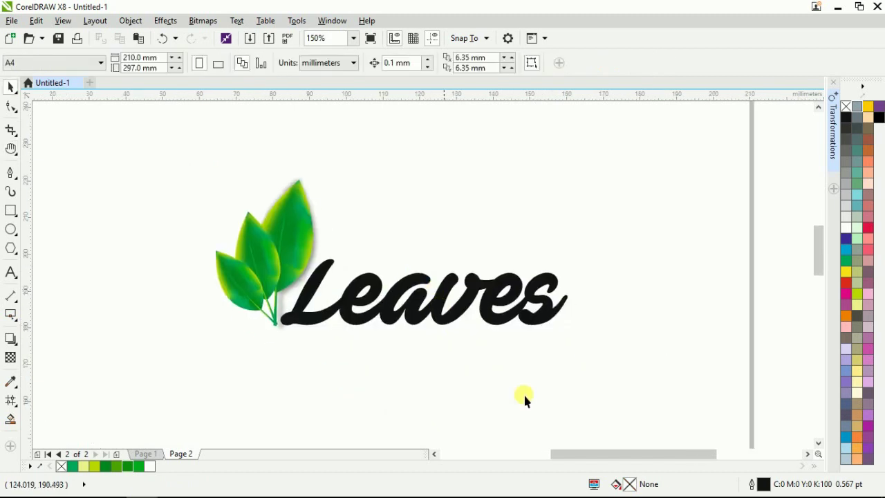
# Nudge the largest leaf slightly right and down so its stem end lines up with the other stems at the base
pyautogui.scroll(2, 283, 328)
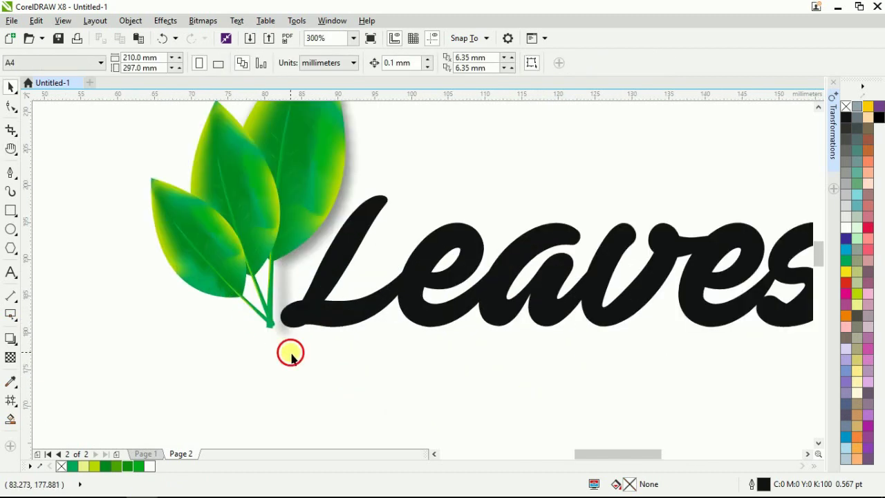
pyautogui.click(276, 325)
pyautogui.scroll(2, 271, 328)
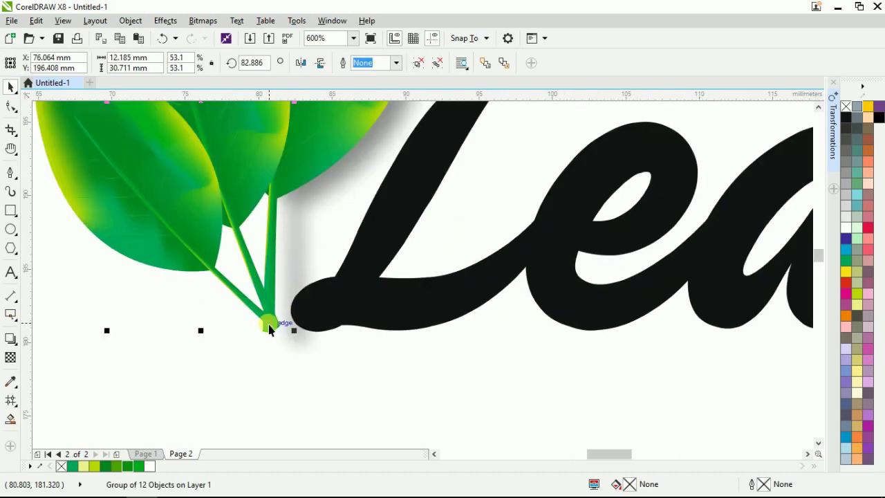
pyautogui.click(270, 334)
pyautogui.click(277, 218)
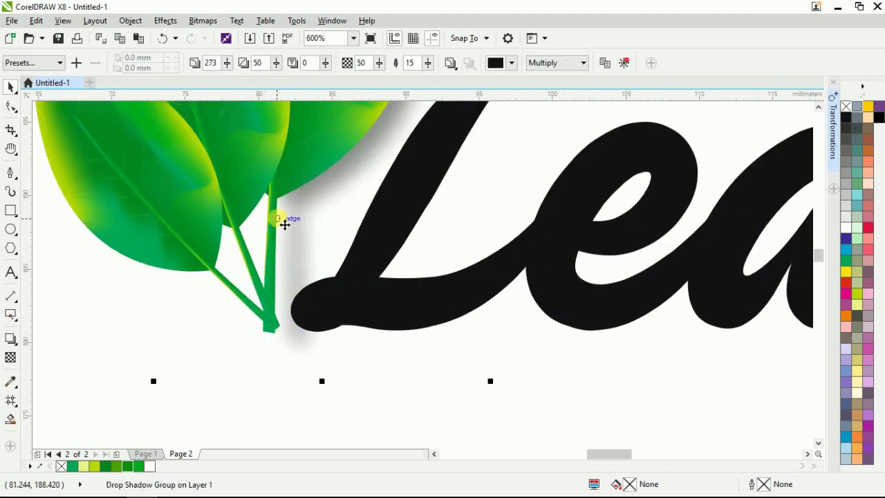
pyautogui.click(176, 433)
pyautogui.click(338, 134)
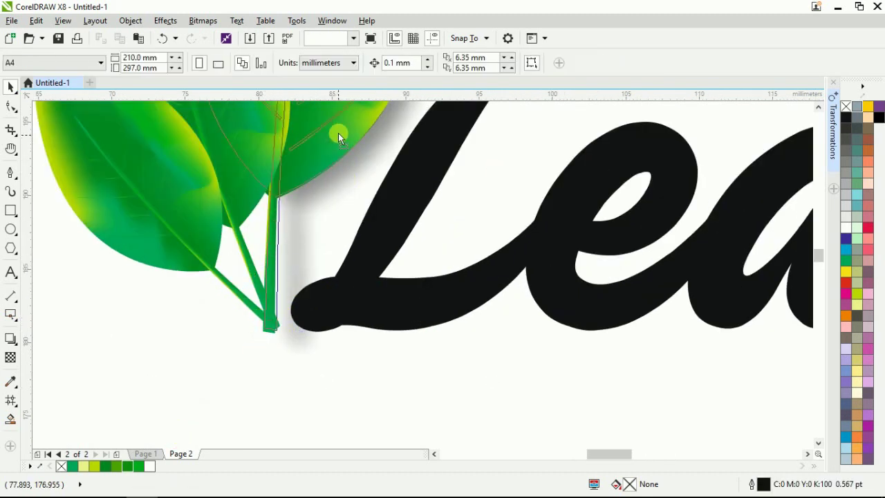
pyautogui.click(349, 292)
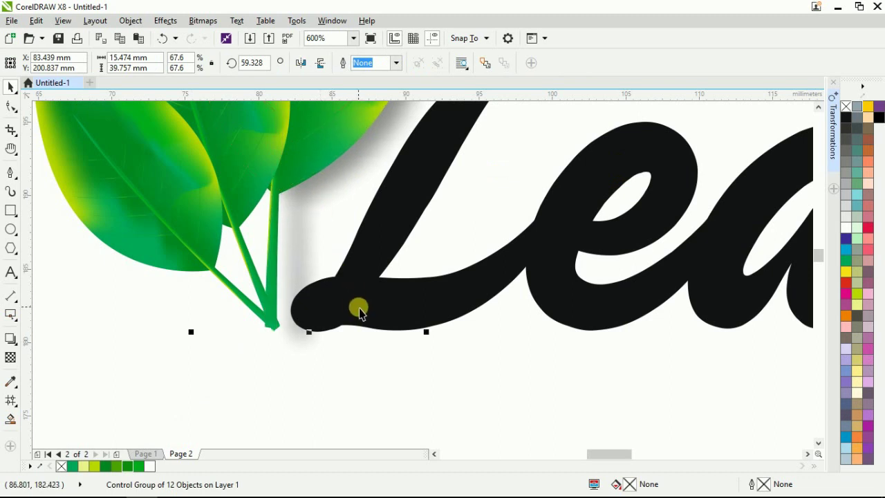
pyautogui.press('Right')
pyautogui.press('Right')
pyautogui.press('Right')
pyautogui.press('Right')
pyautogui.press('Right')
pyautogui.press('Right')
pyautogui.press('Right')
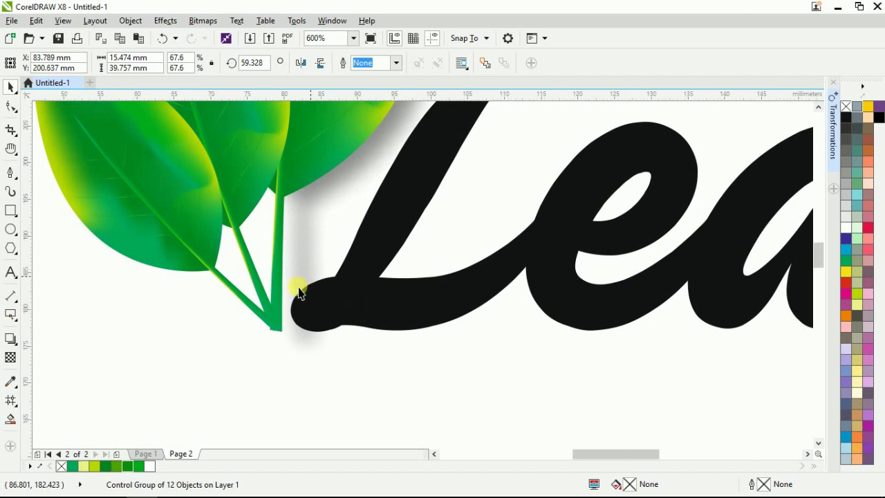
# Deselect everything, frame the leaf cluster with its text and examine the finished design in full-screen preview
pyautogui.scroll(-2, 296, 290)
pyautogui.scroll(-2, 303, 345)
pyautogui.click(486, 395)
pyautogui.press('z')
pyautogui.moveTo(224, 166); pyautogui.dragTo(511, 328)
pyautogui.press('F9')
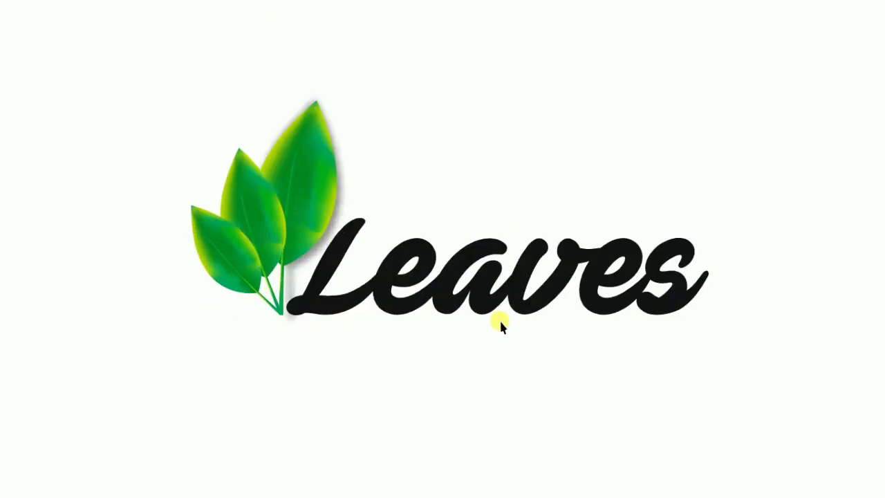